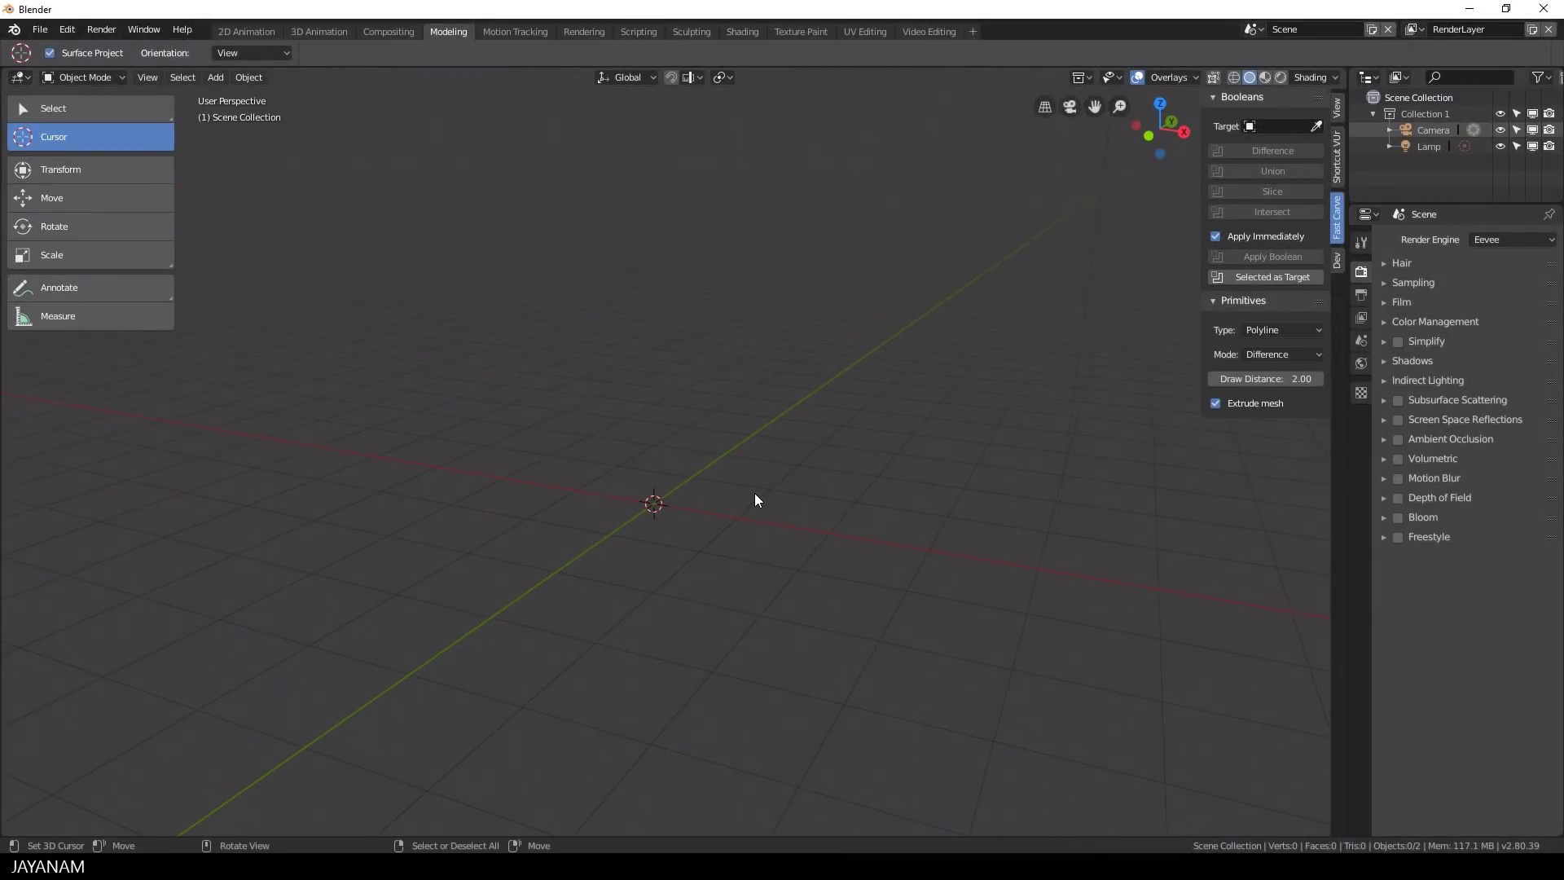
Add a 2 m cube at the scene origin and raise it along Z so that it rests on the ground grid
key("shift+a")
mouse_move(754, 492)
left_click(842, 510)
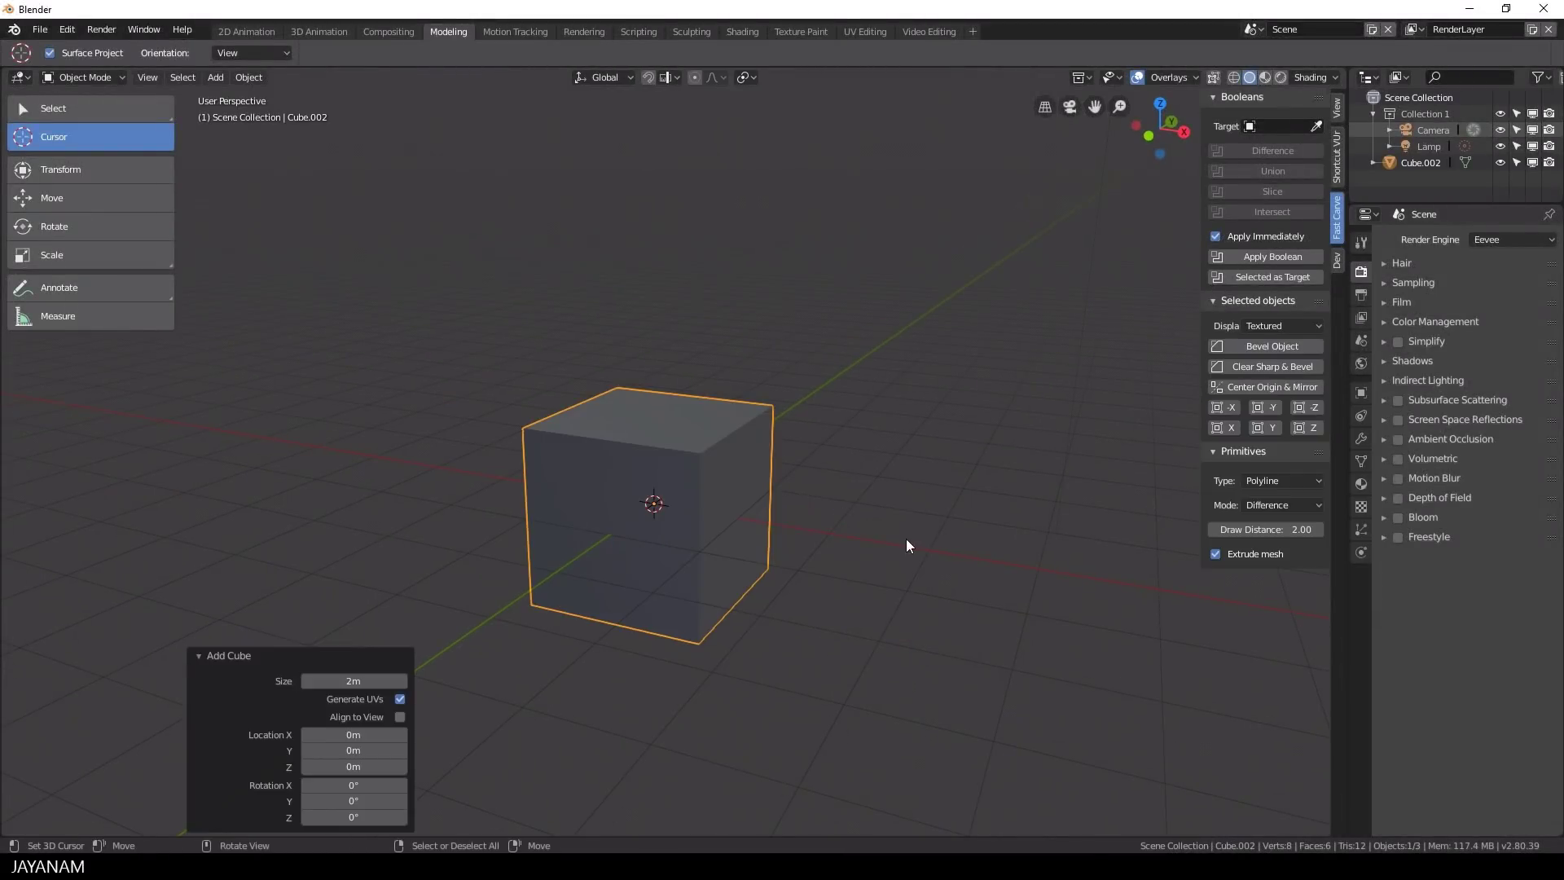
key("g")
key("z")
left_click(911, 471)
Flatten the cube into an upright plate by scaling its mesh to about 0.15 along Y in Edit Mode, then return to Object Mode
key("ctrl+Tab")
left_click(1055, 475)
middle_click_drag(1034, 428, 1003, 458)
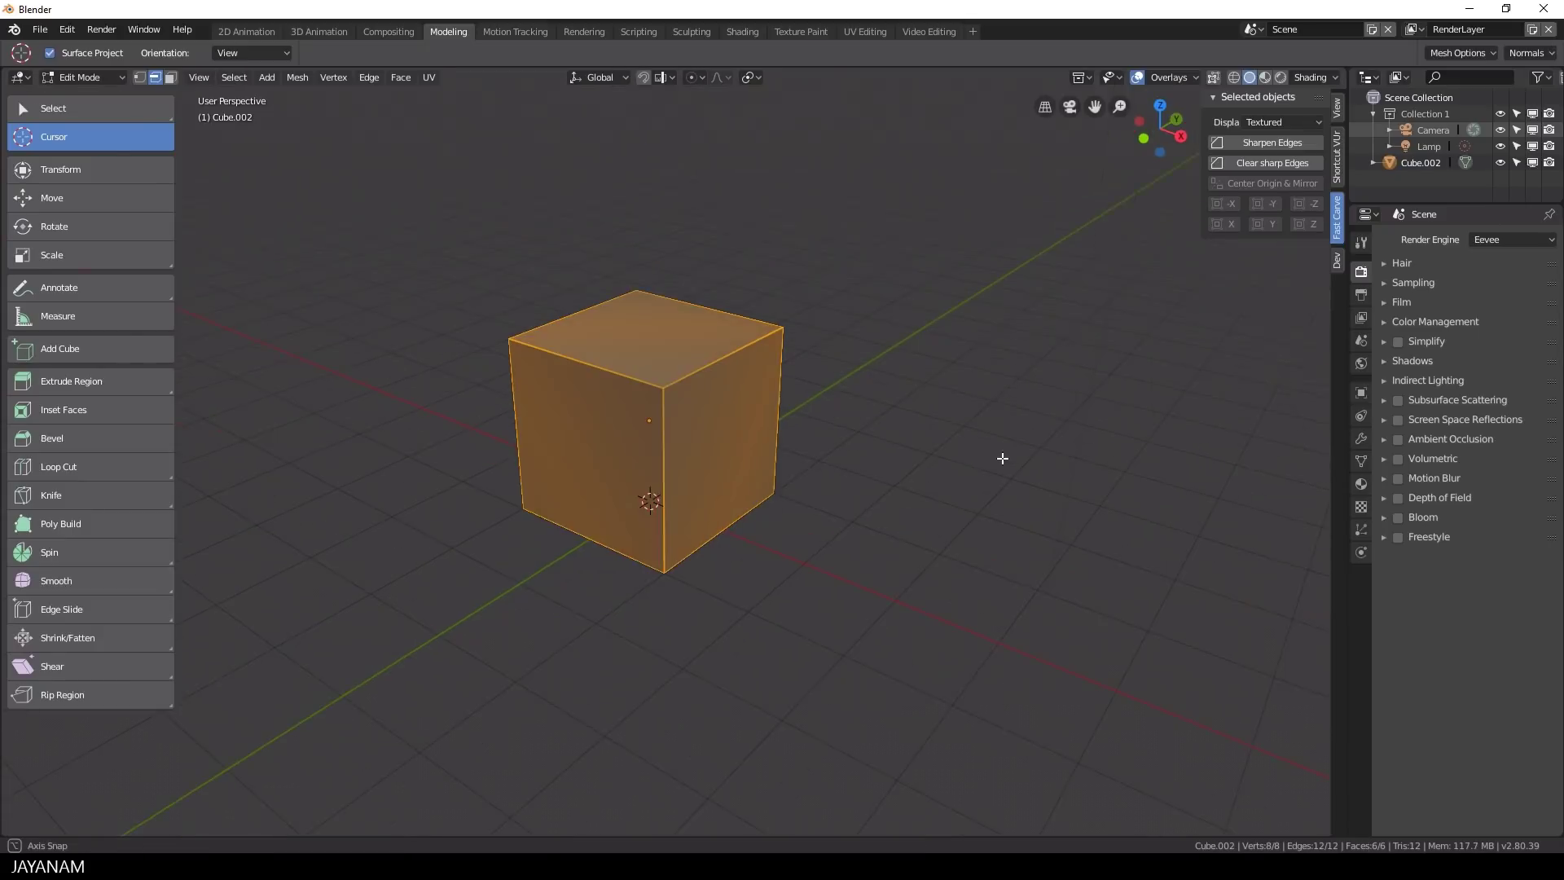
key("s")
key("y")
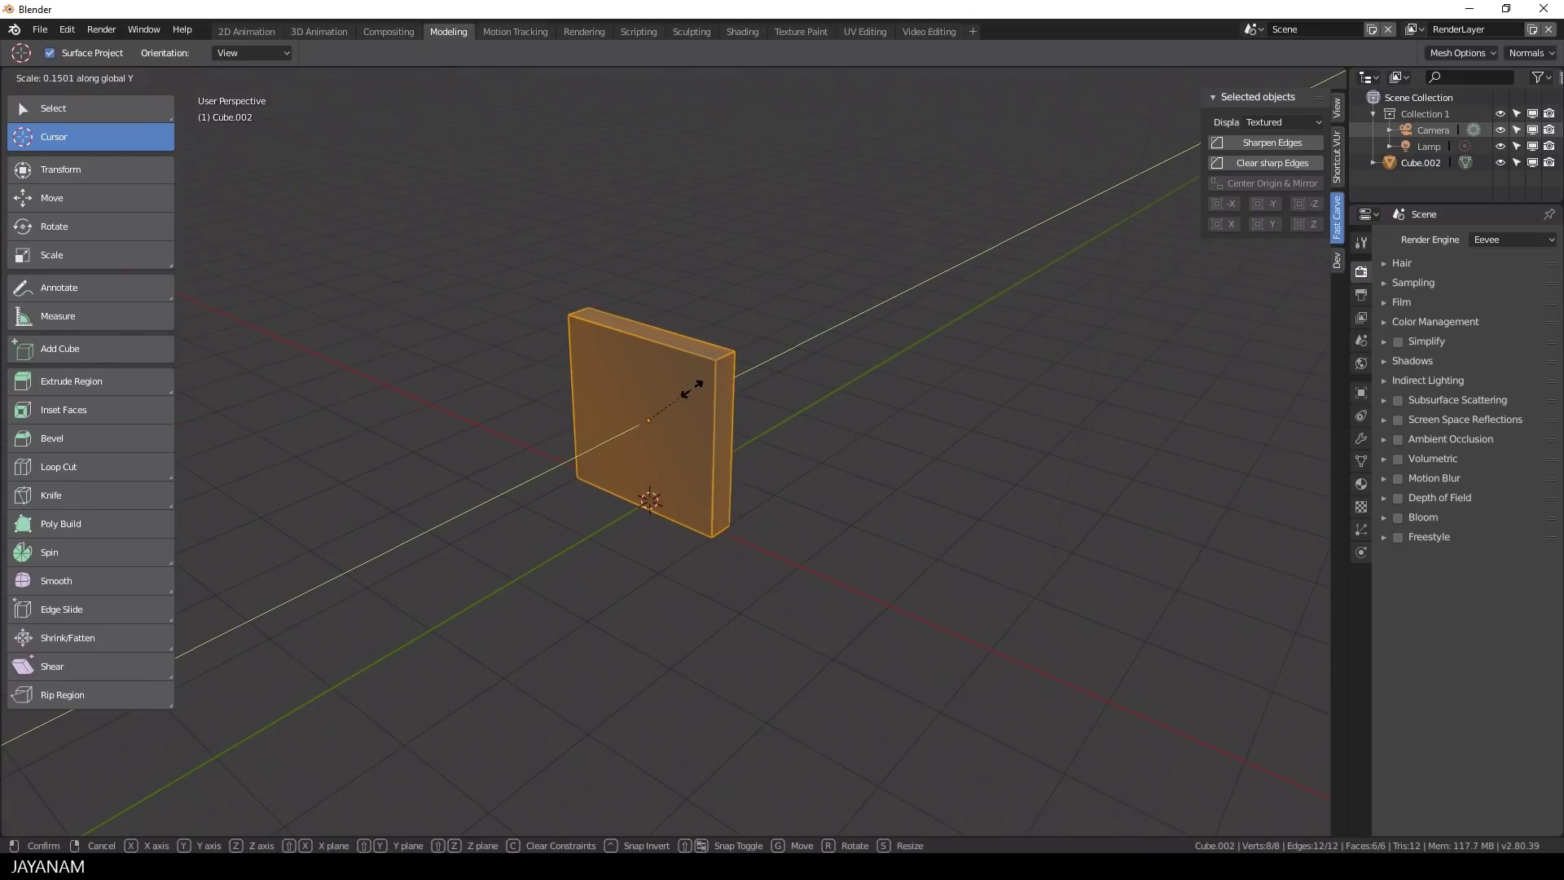
left_click(692, 390)
key("KP_1")
key("Tab")
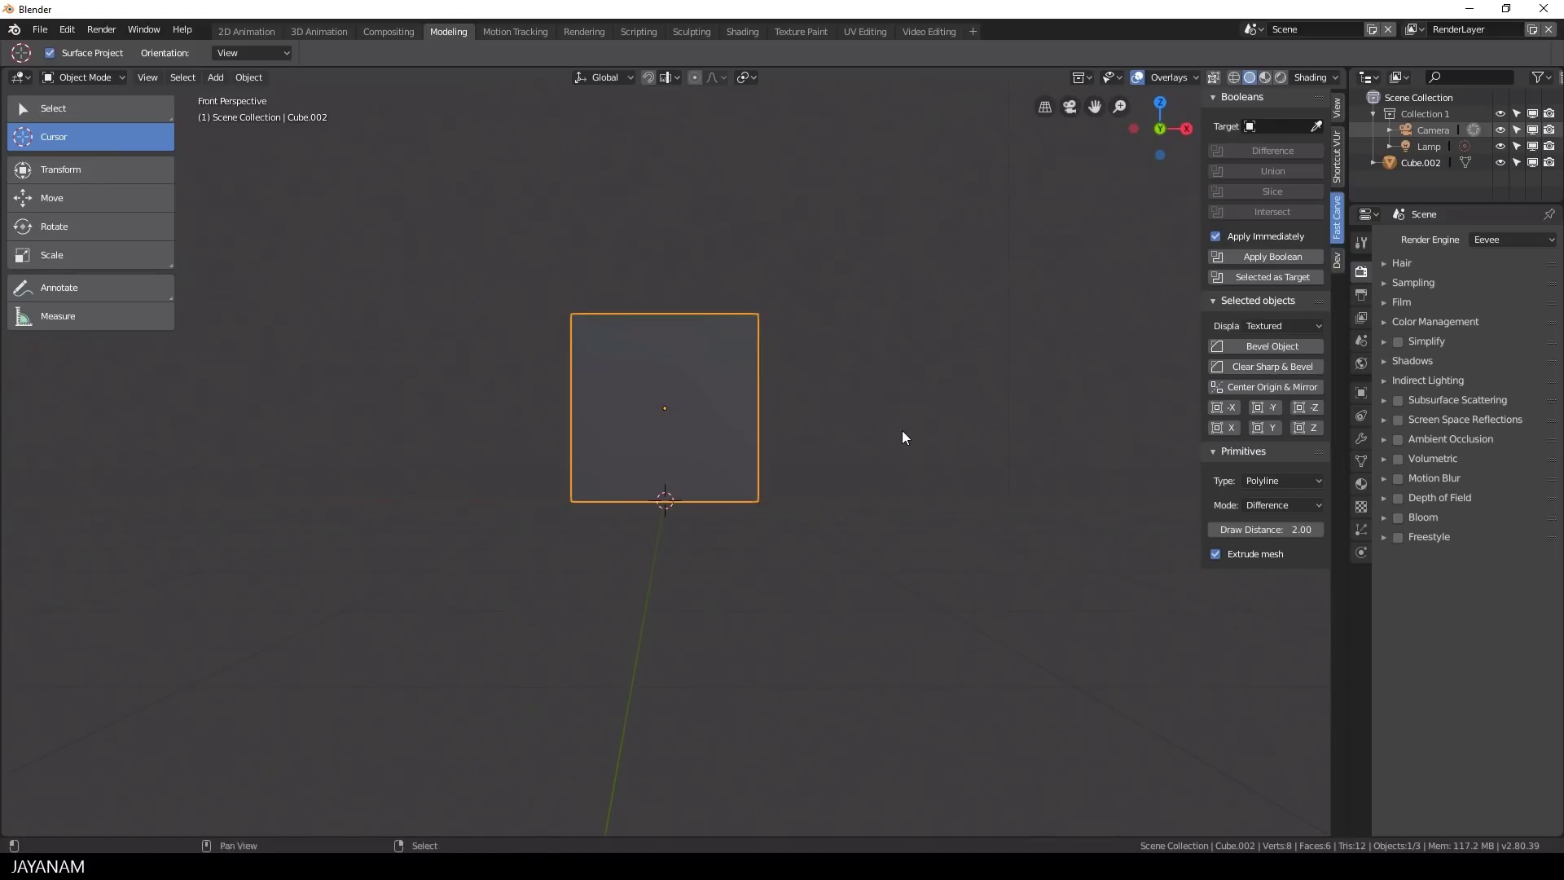
Draw a closed rectangular polyline in Difference mode over the middle of the plate's upper edge, in front orthographic view
key("KP_5")
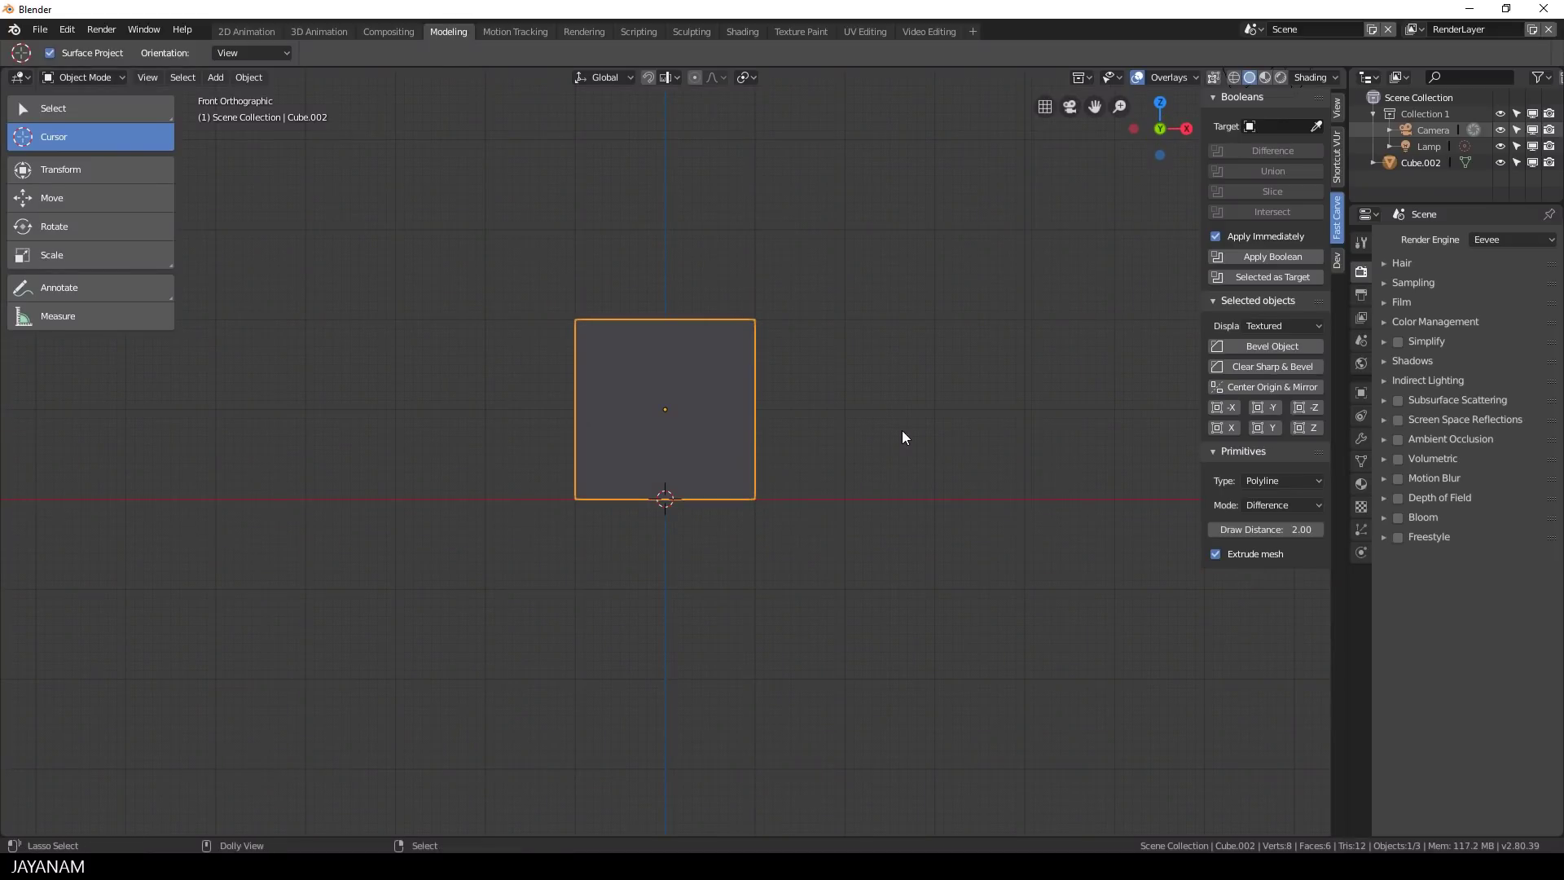
key("ctrl+shift+p")
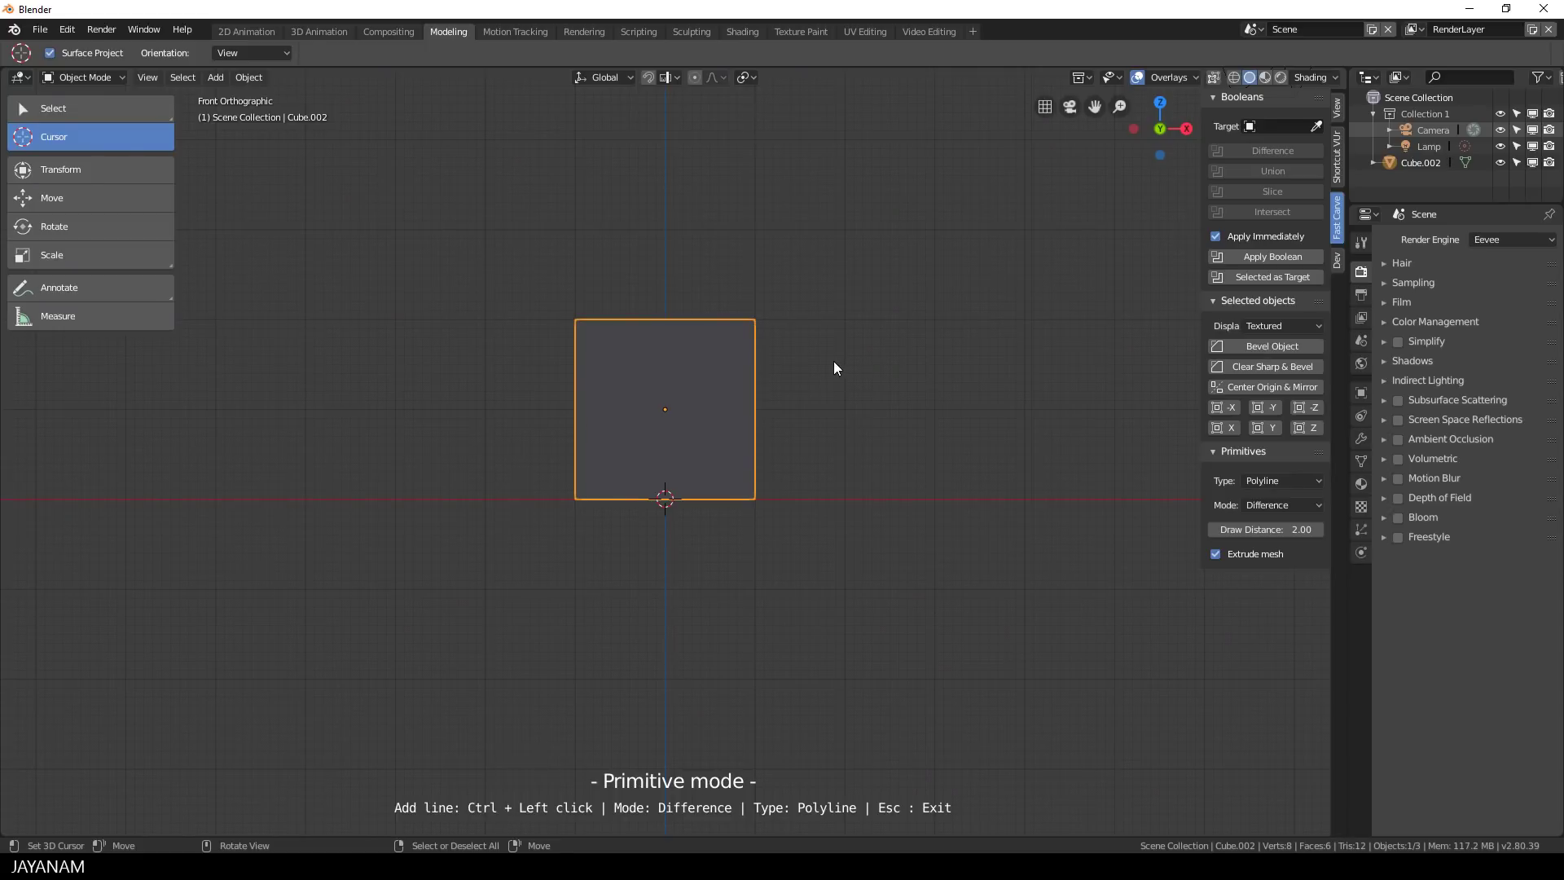
scroll(833, 368, "up", 3)
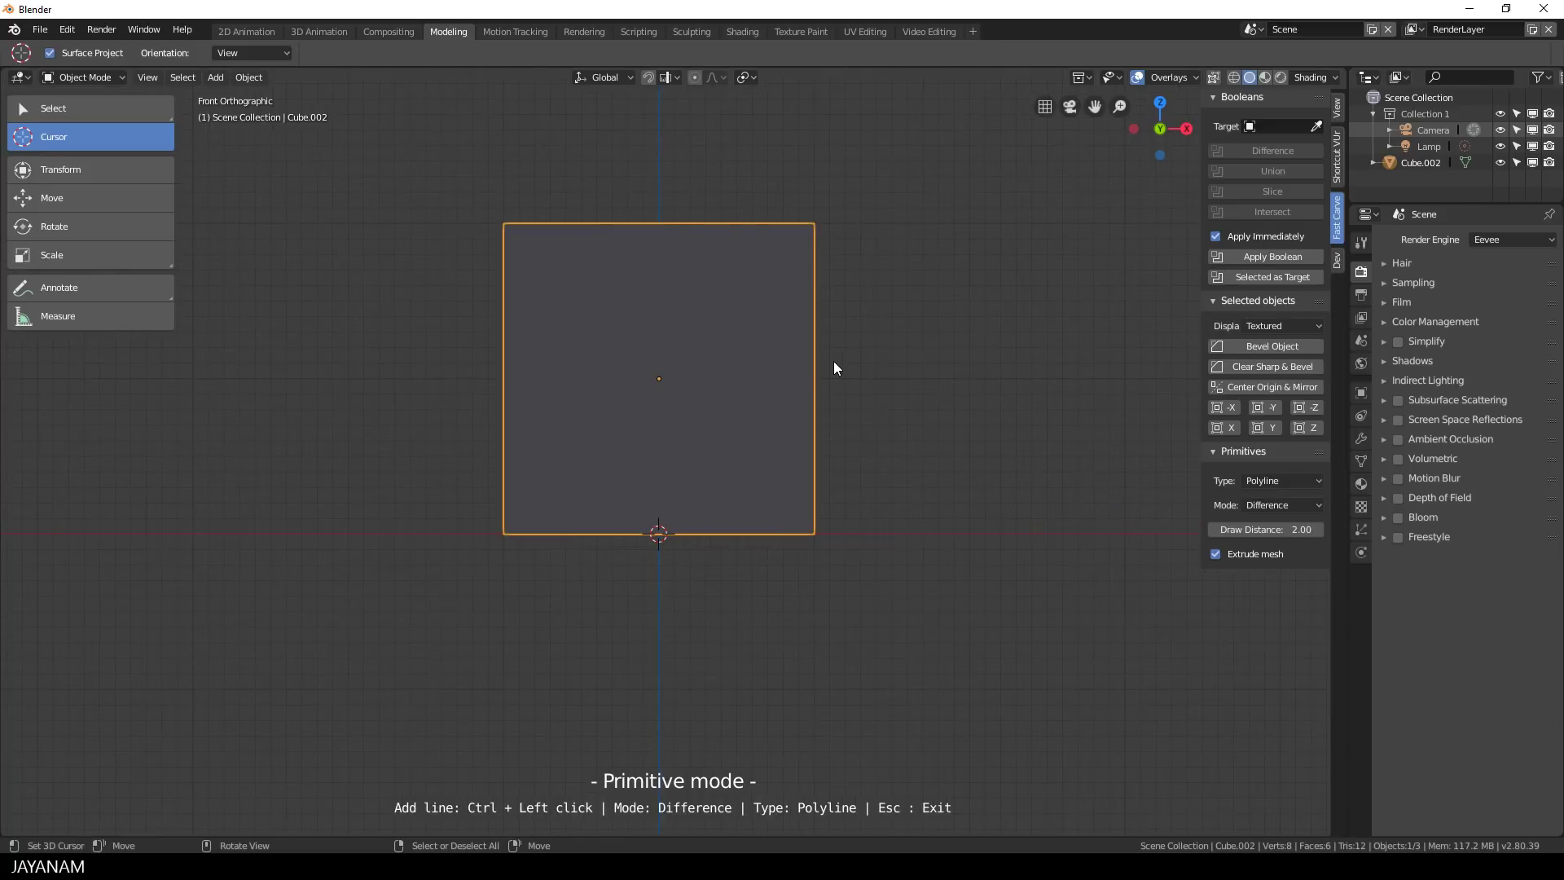
left_click(612, 210, "ctrl")
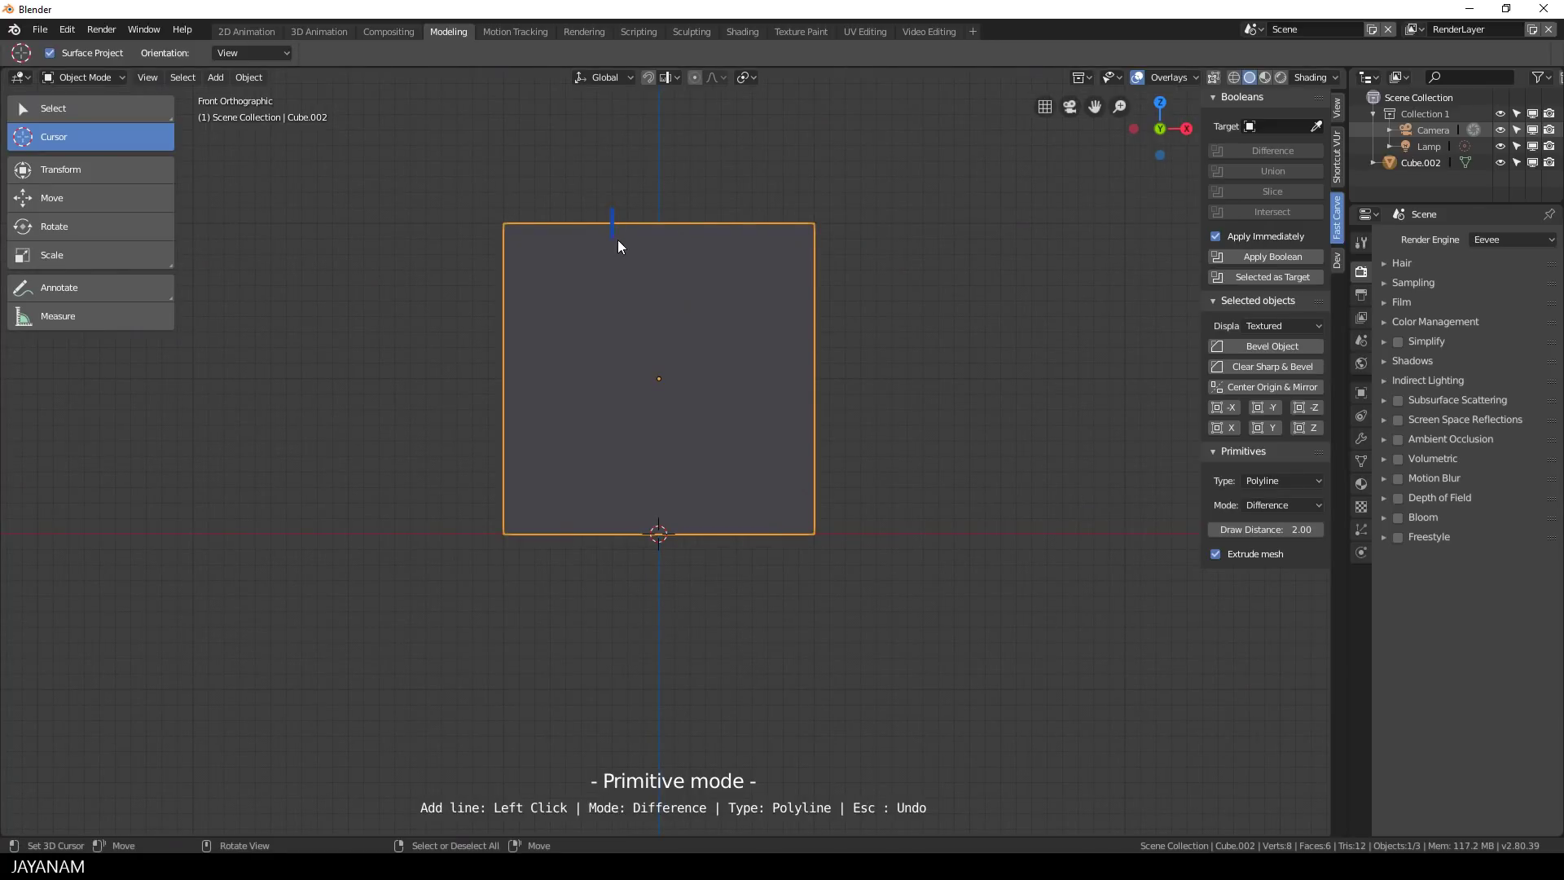
left_click(618, 255)
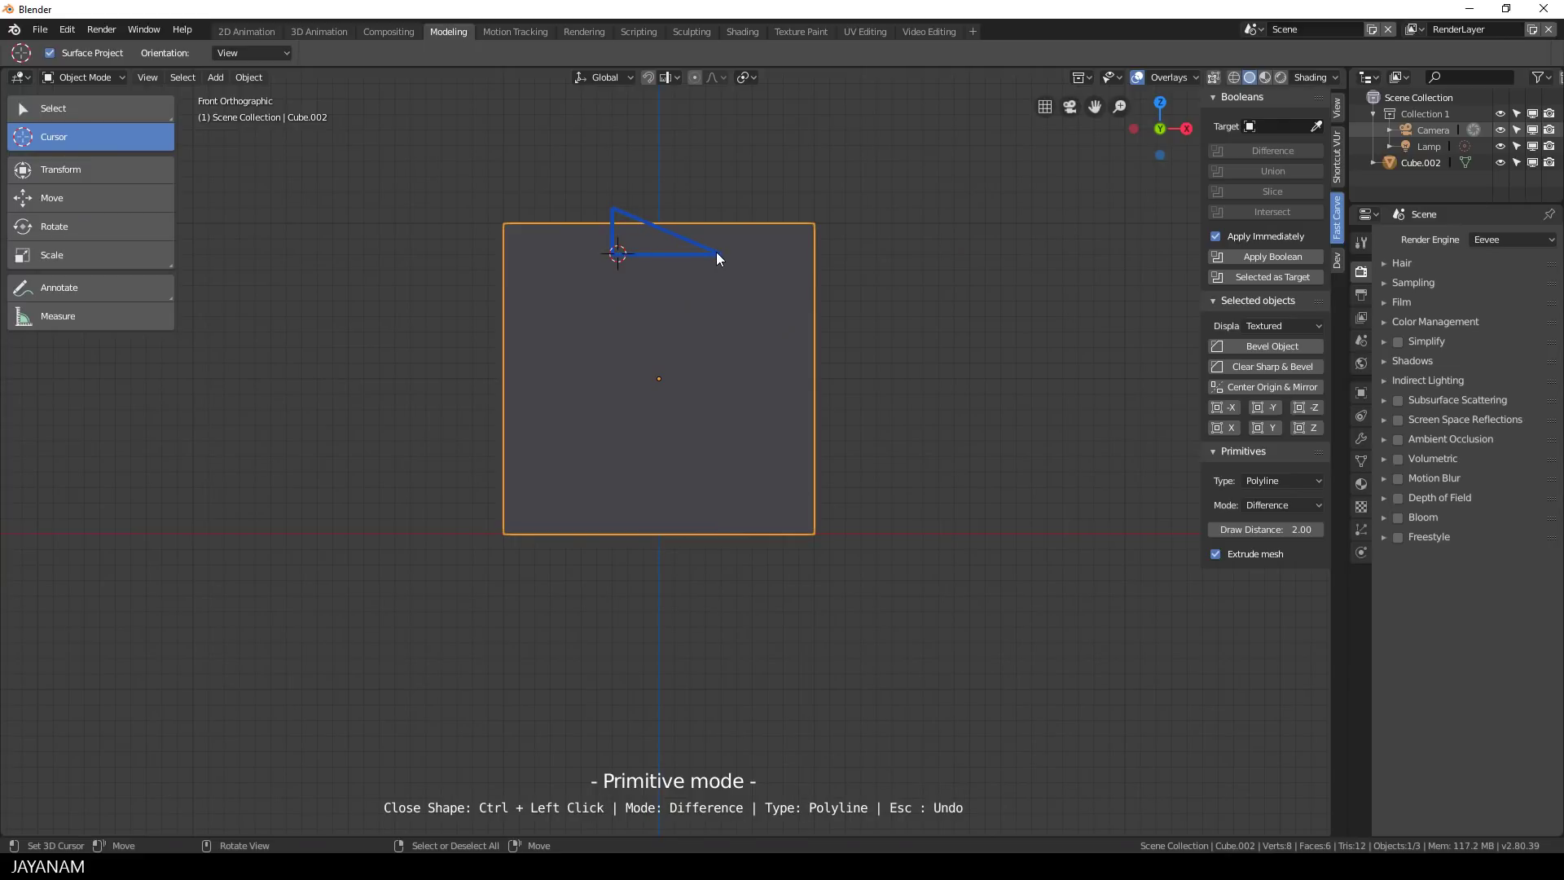
left_click(707, 252)
key("ctrl")
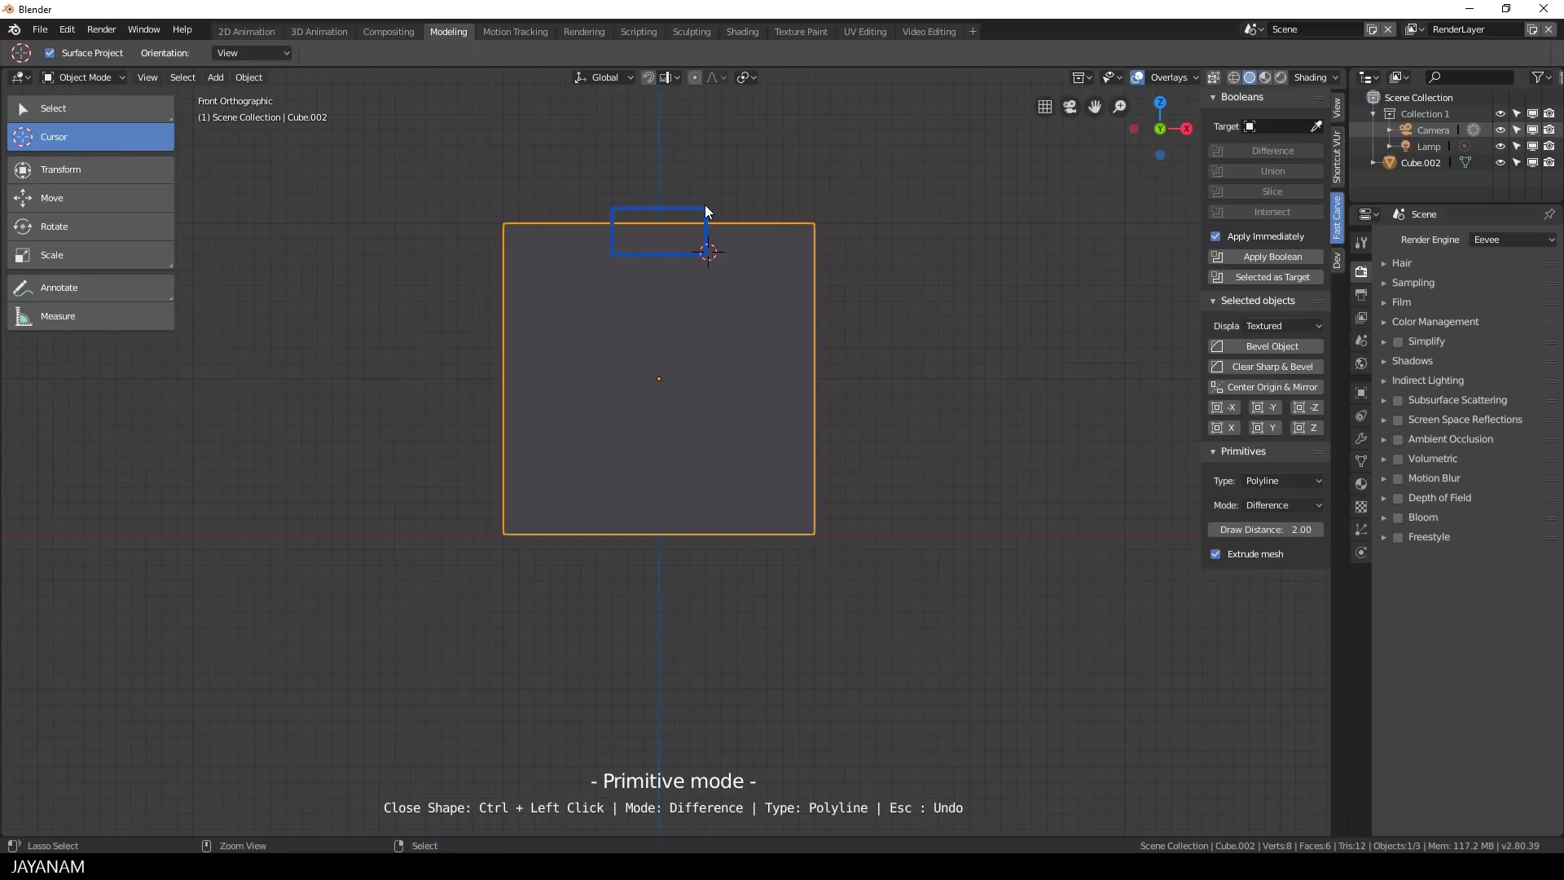
left_click(706, 207, "ctrl")
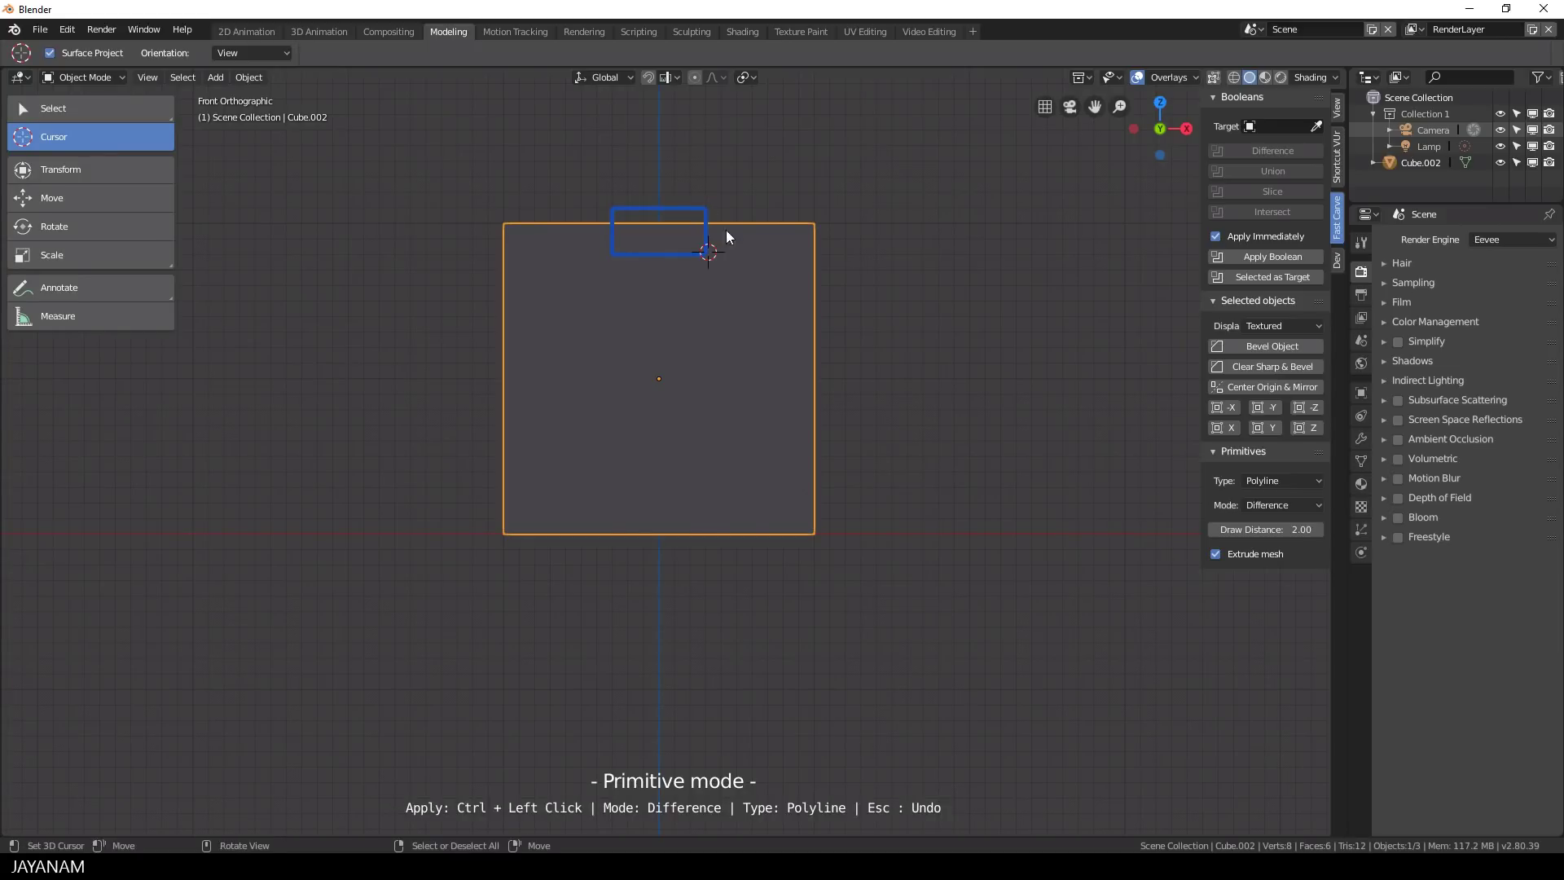
Set the plate as the boolean target and apply the rectangle to cut a notch into its upper edge
left_click(1316, 126)
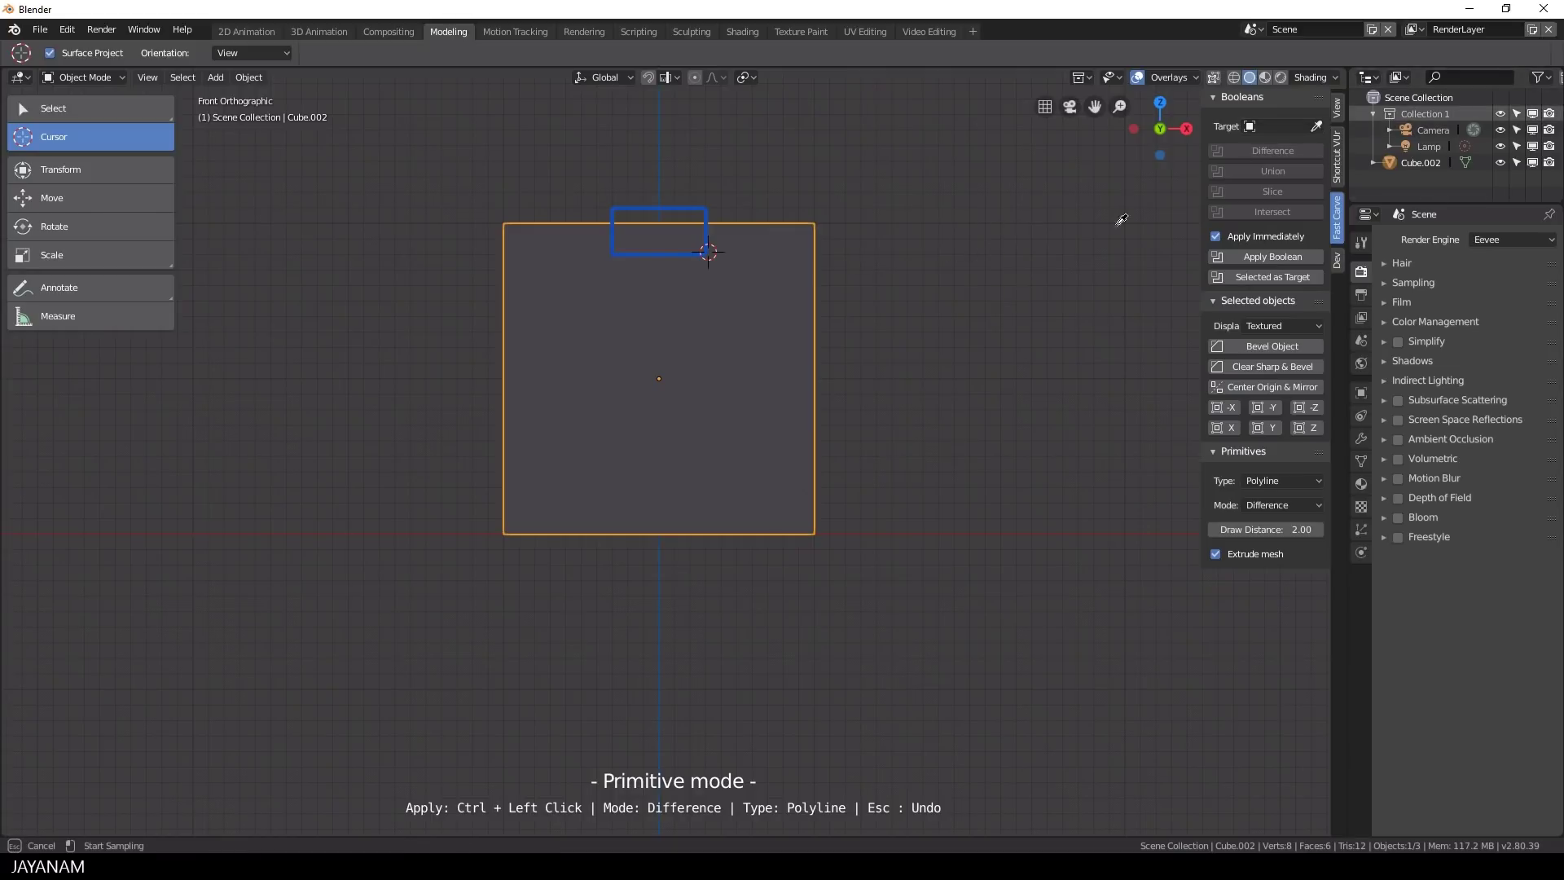
left_click(761, 329)
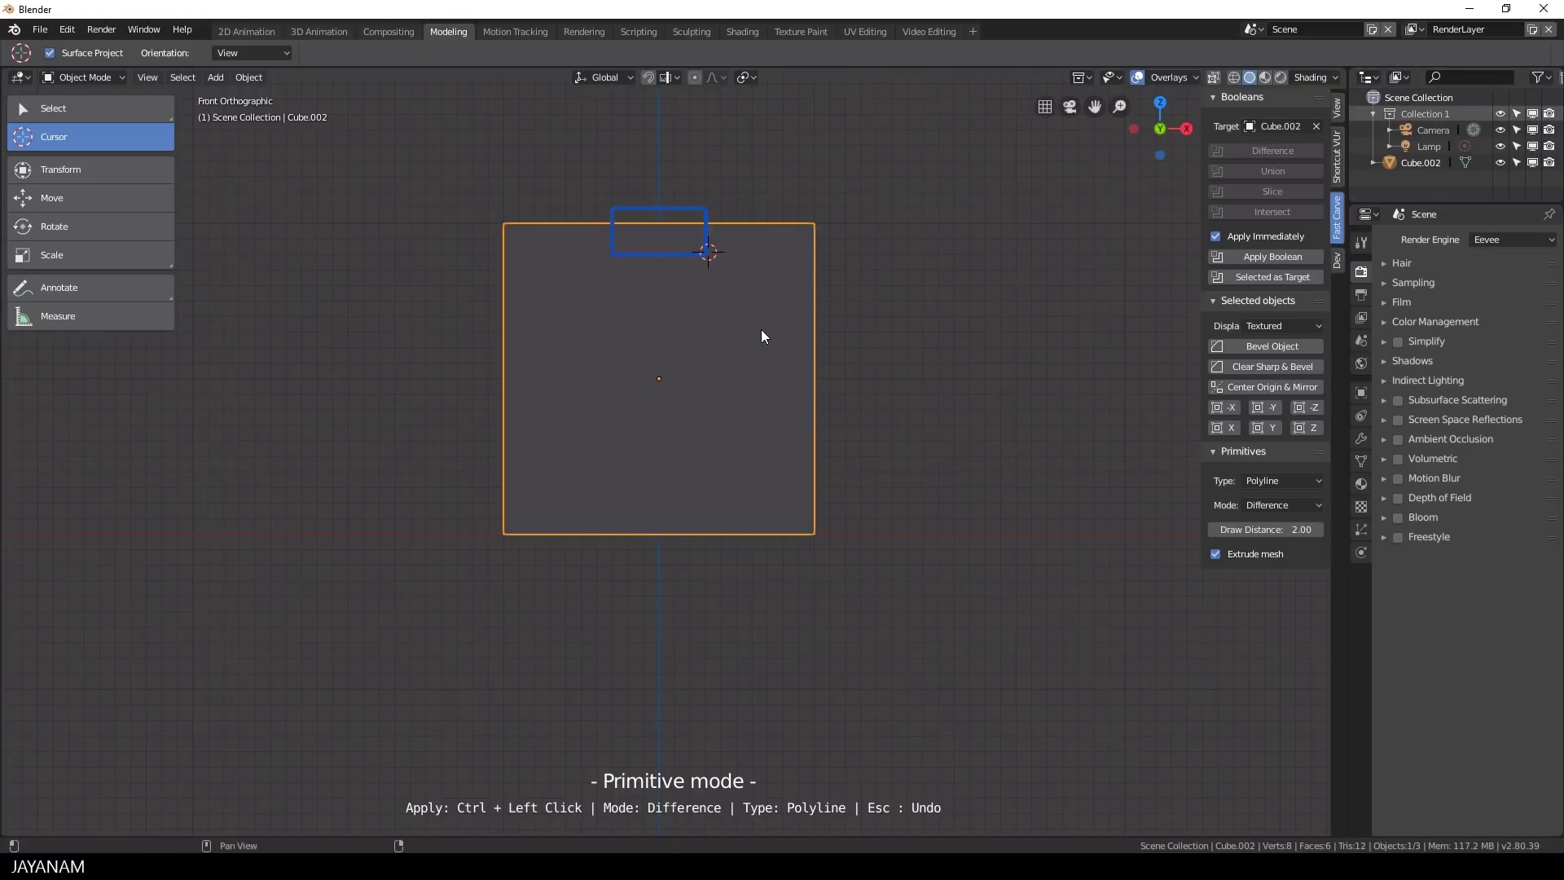
left_click(671, 235, "ctrl")
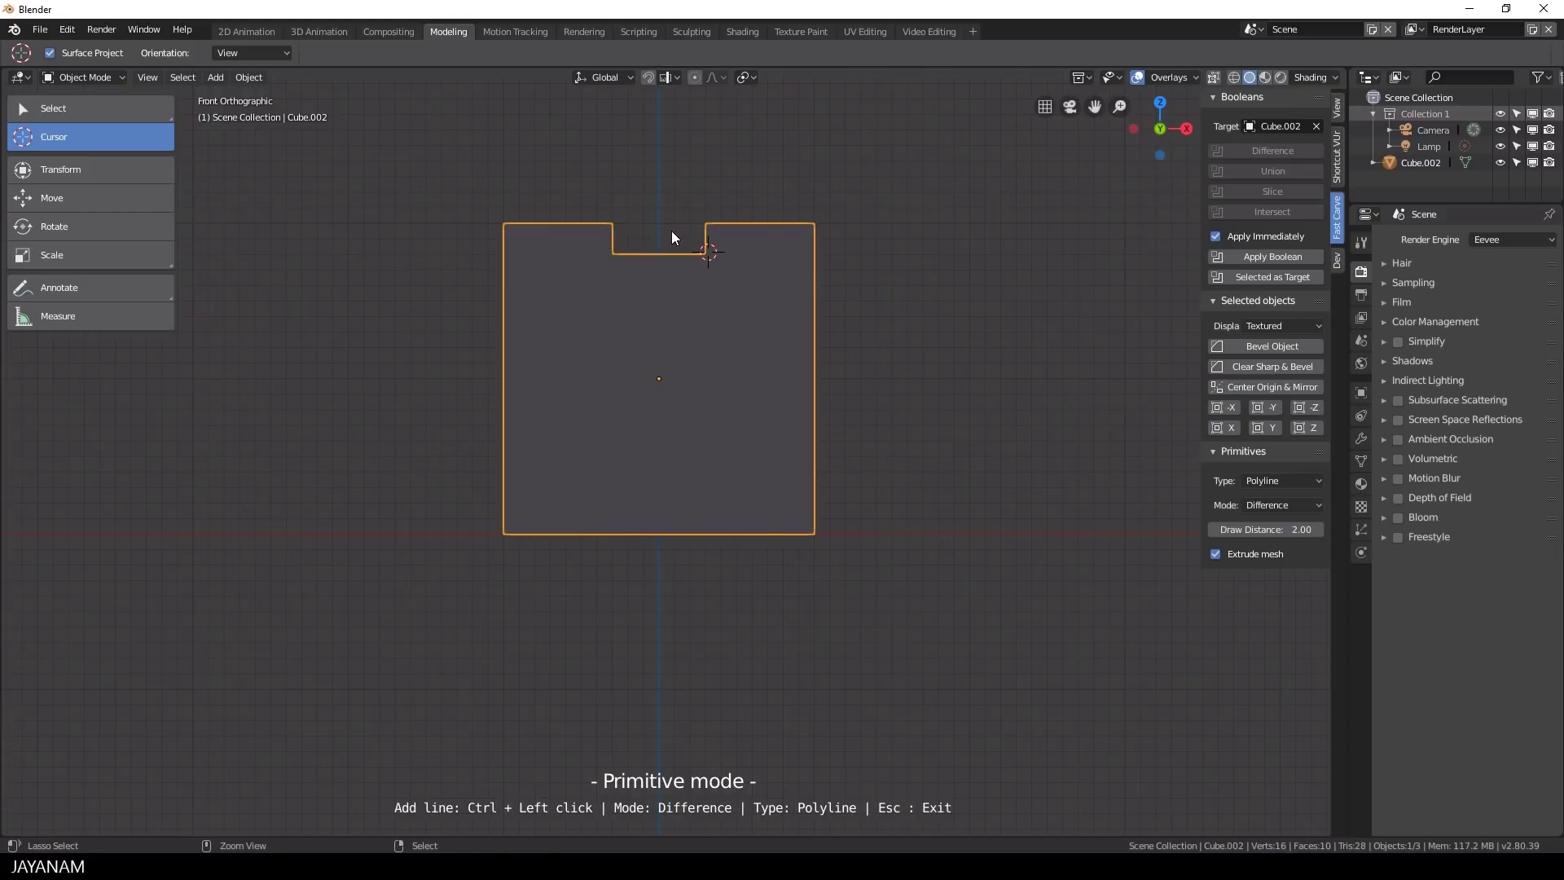
Mirror the notched upper half of the plate to the bottom along Z and leave primitive mode
scroll(891, 326, "down", 4)
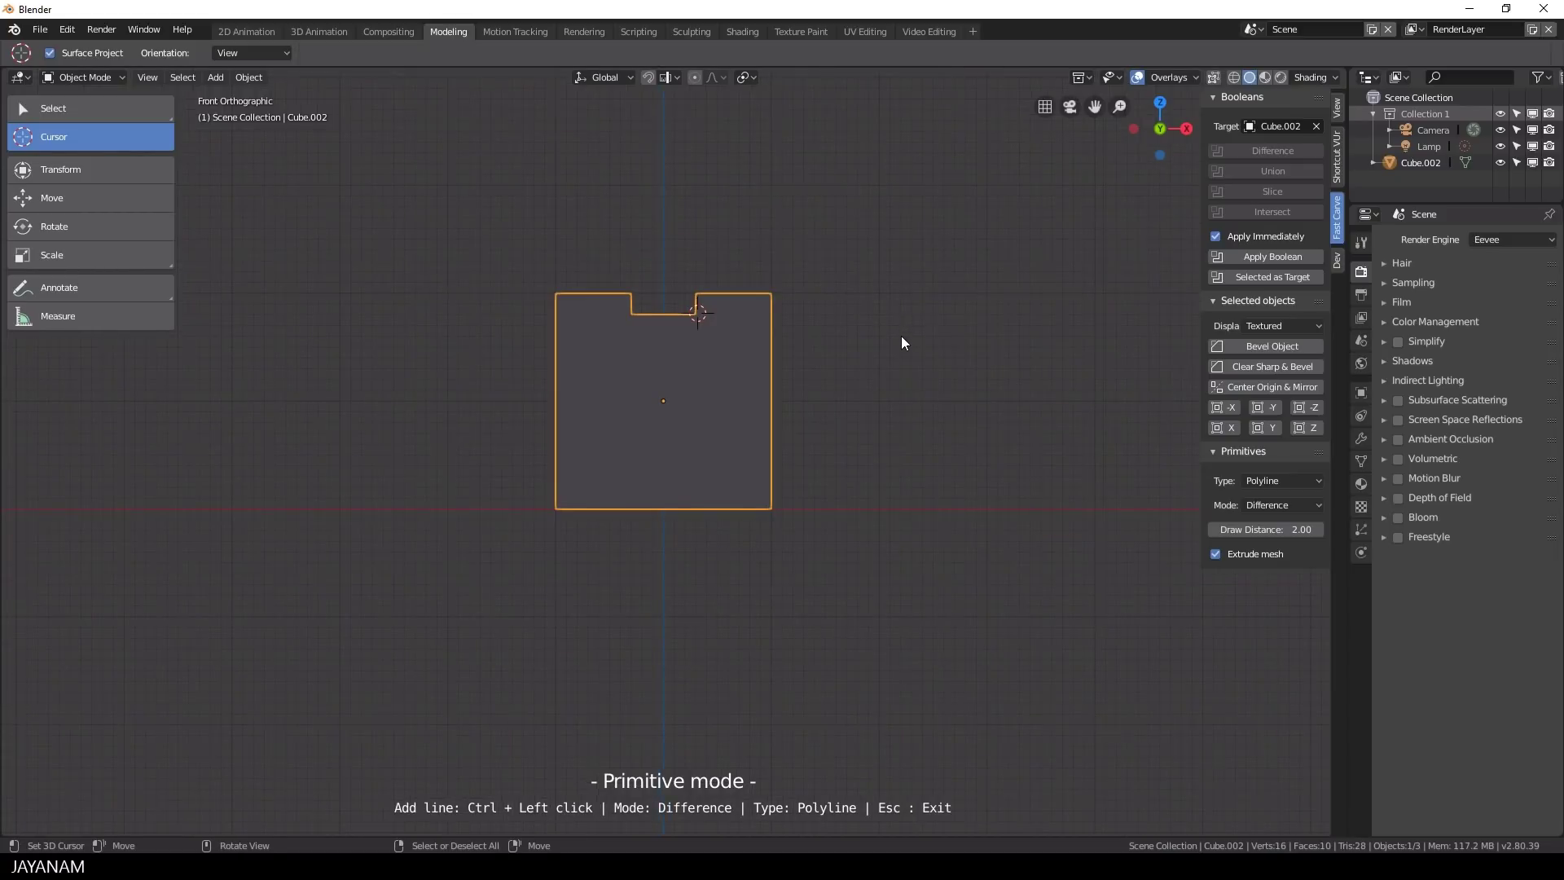
middle_click_drag(901, 336, 853, 395)
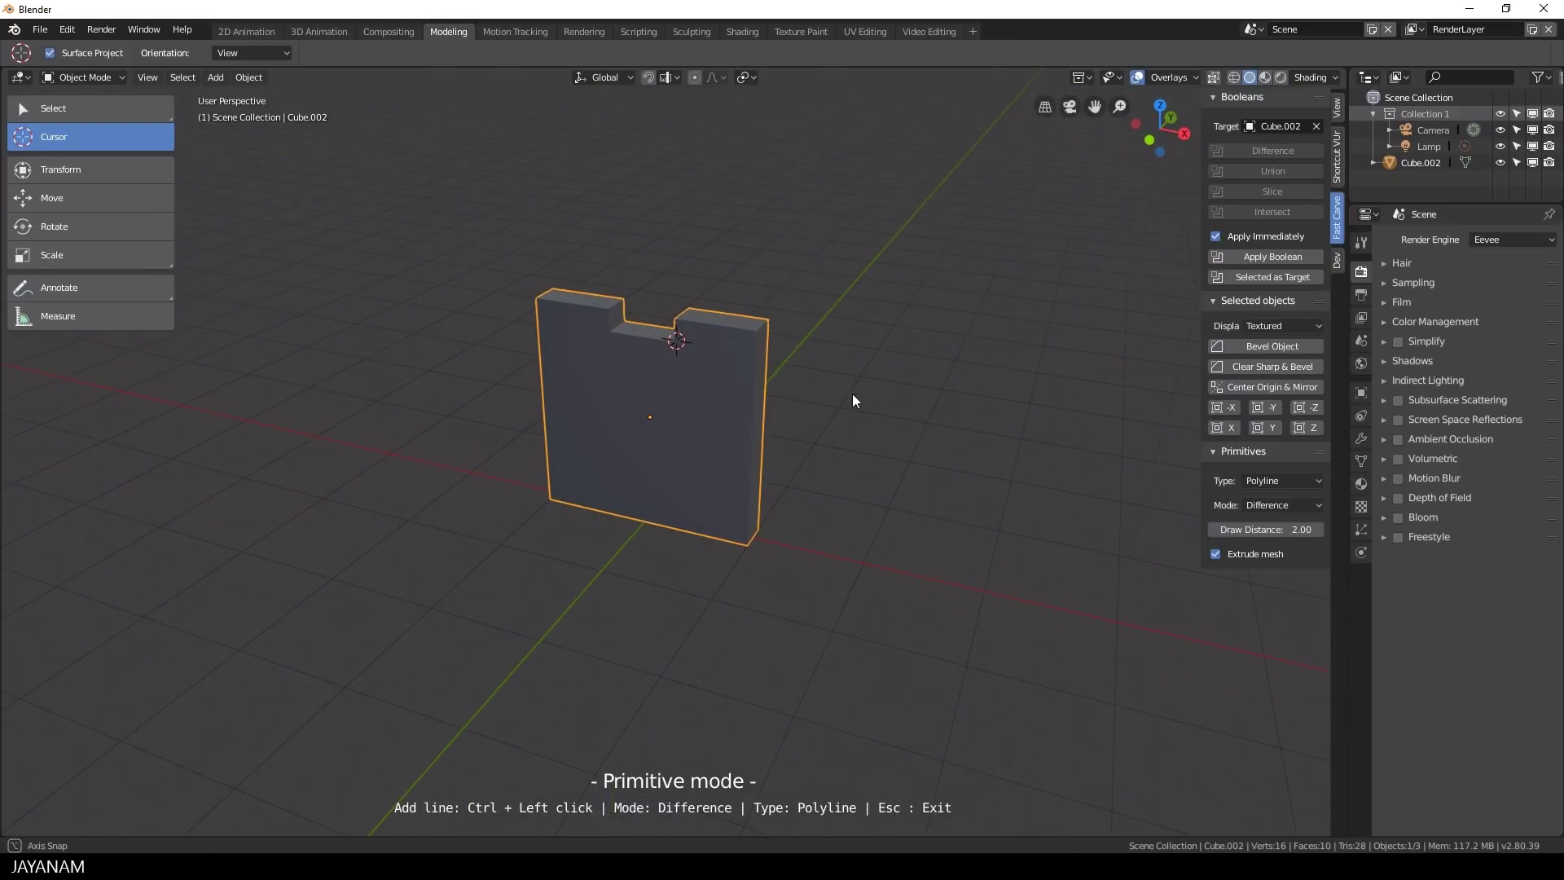
left_click(1308, 428)
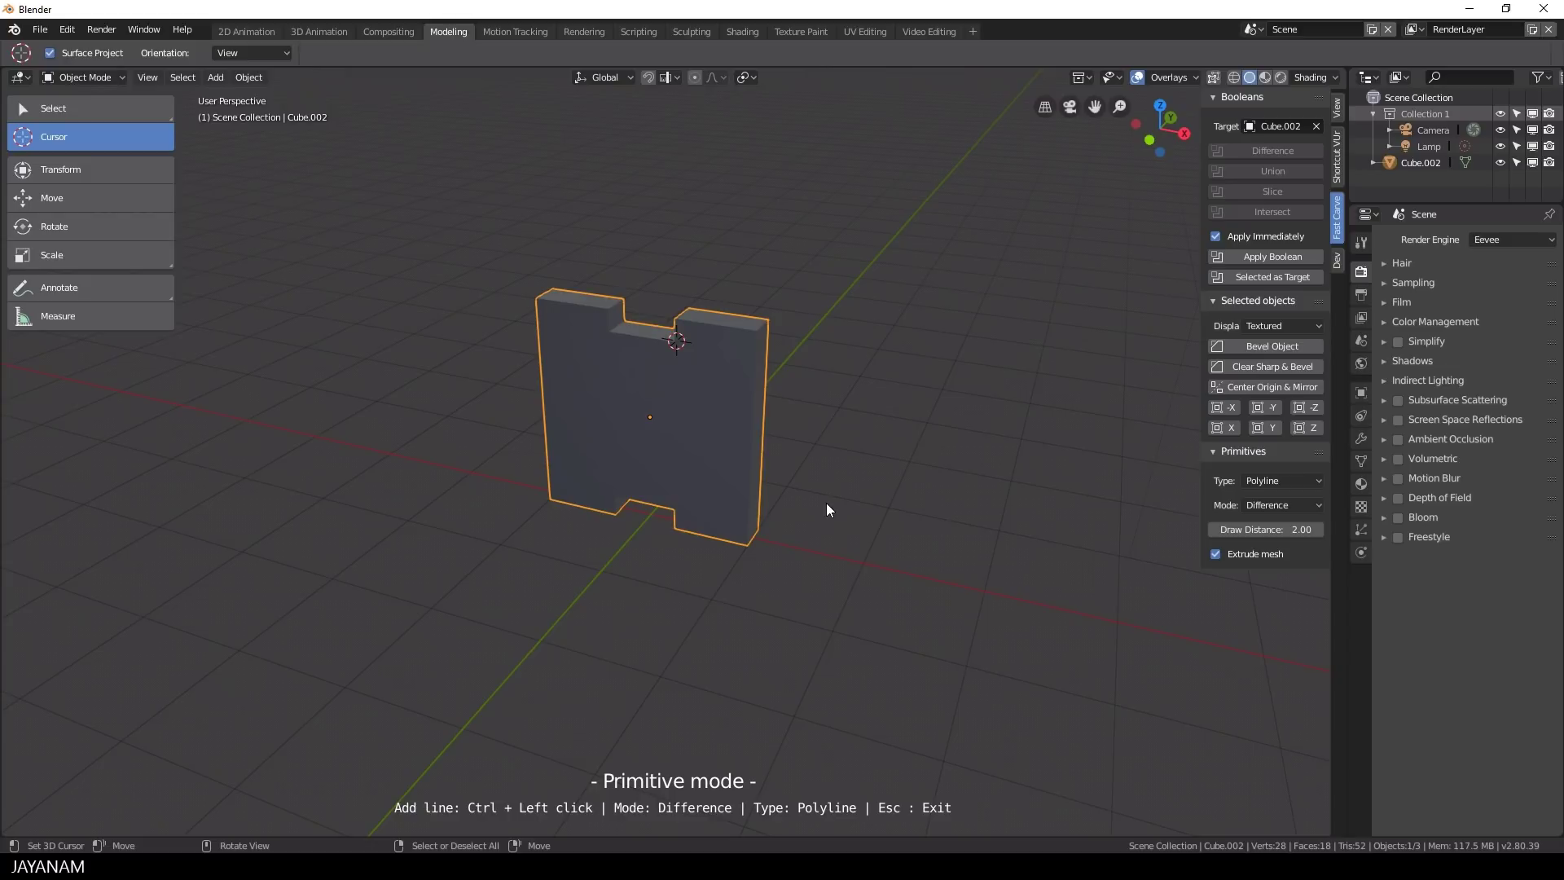
middle_click_drag(852, 460, 922, 329)
key("Escape")
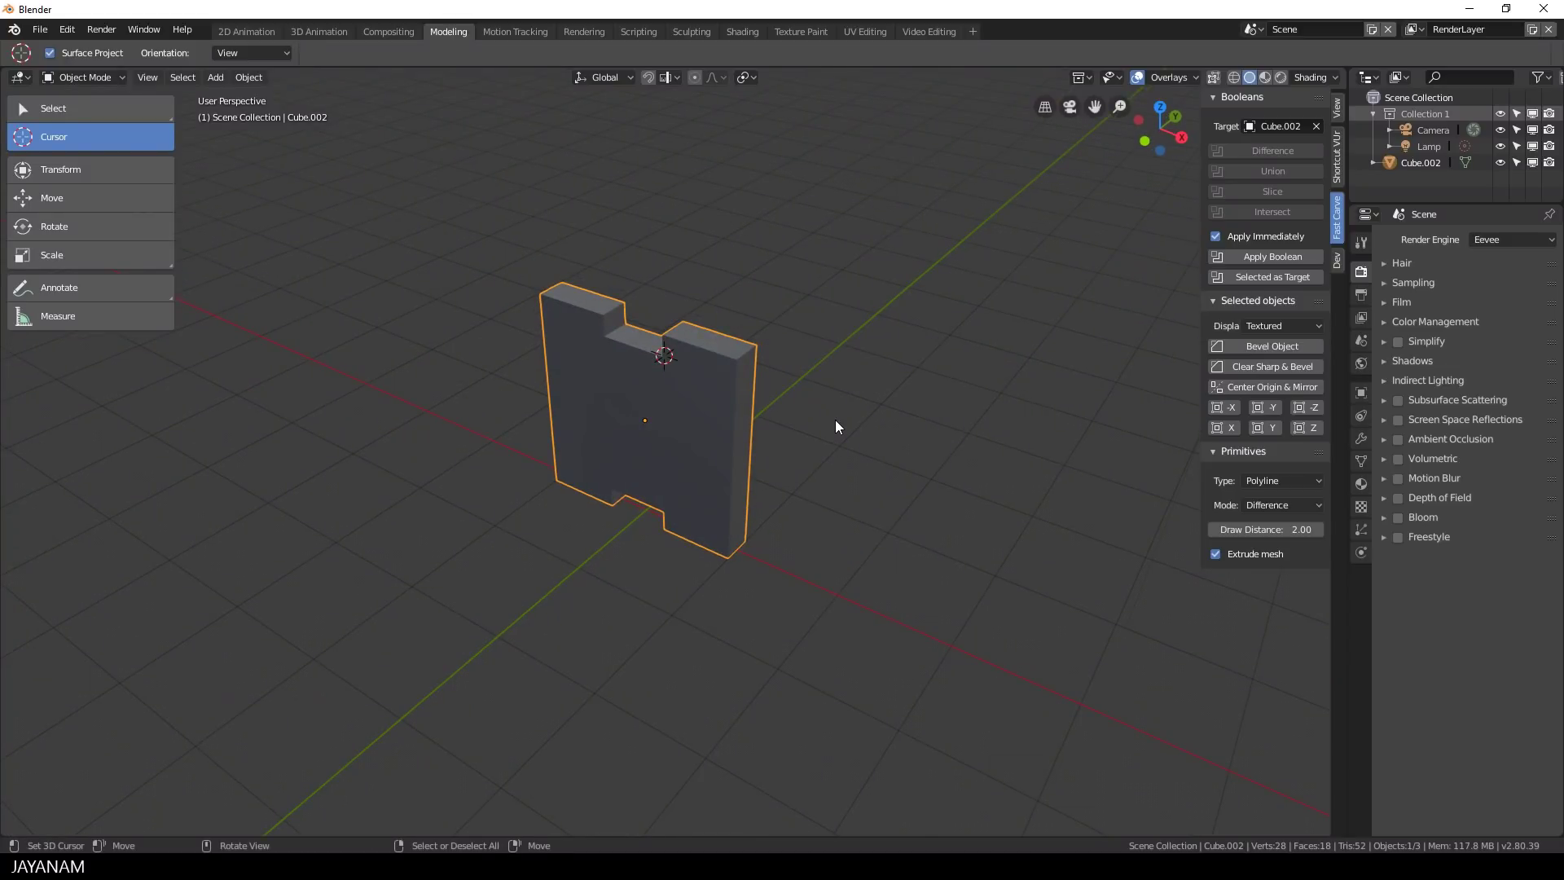
Bevel the four upper corner edges, two outer and two beside the top notch, by about 0.109 with one segment in Edit Mode
key("ctrl+Tab")
left_click(921, 419)
key("alt+a")
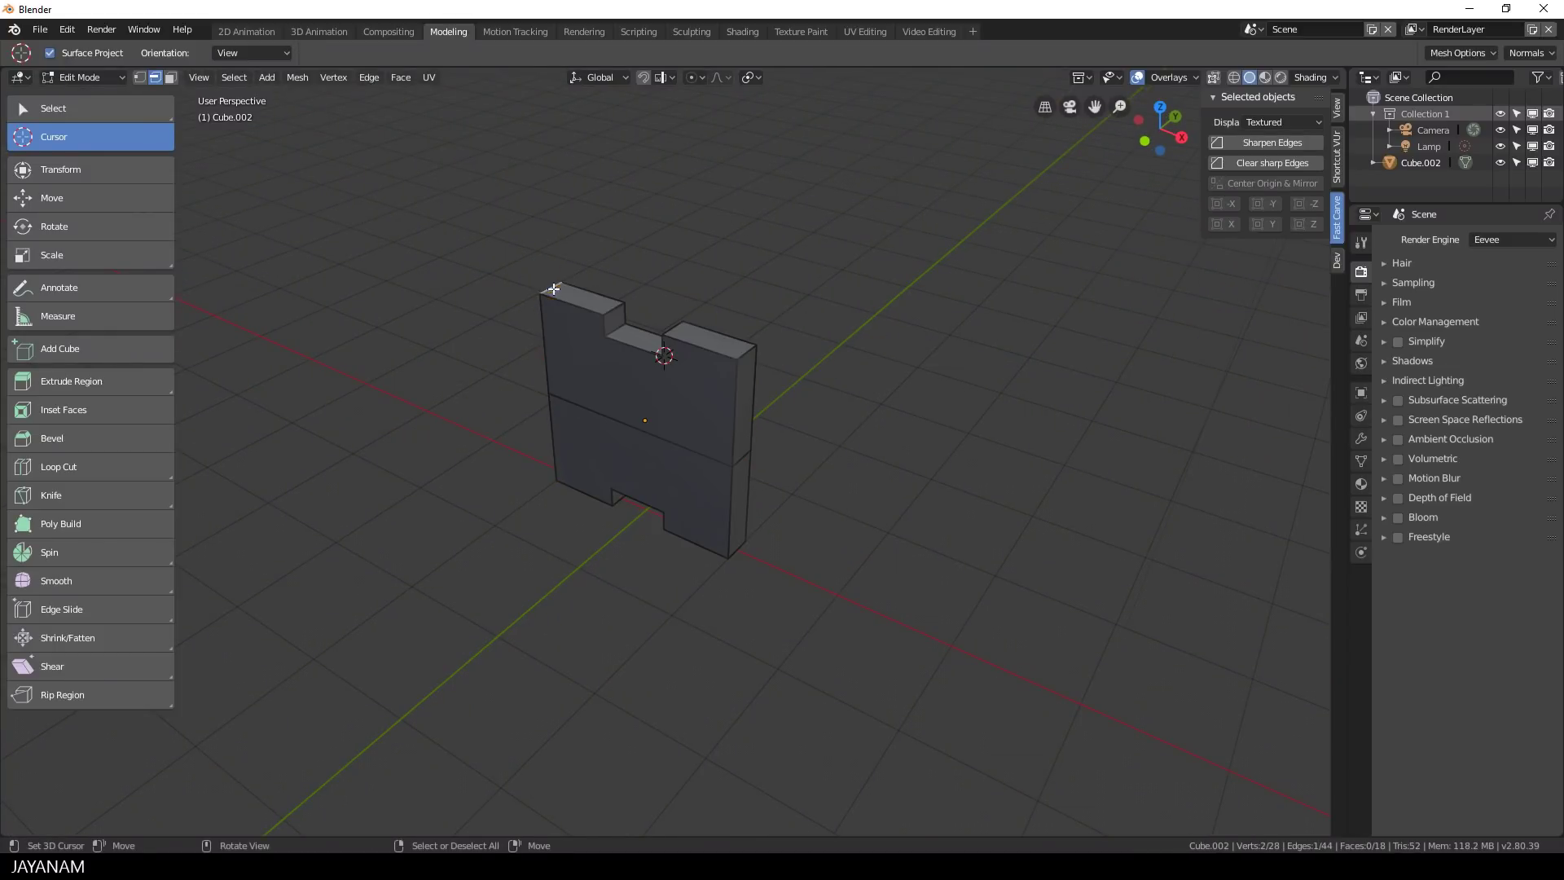
left_click(562, 298, "ctrl")
left_click(554, 285)
left_click(675, 327, "shift")
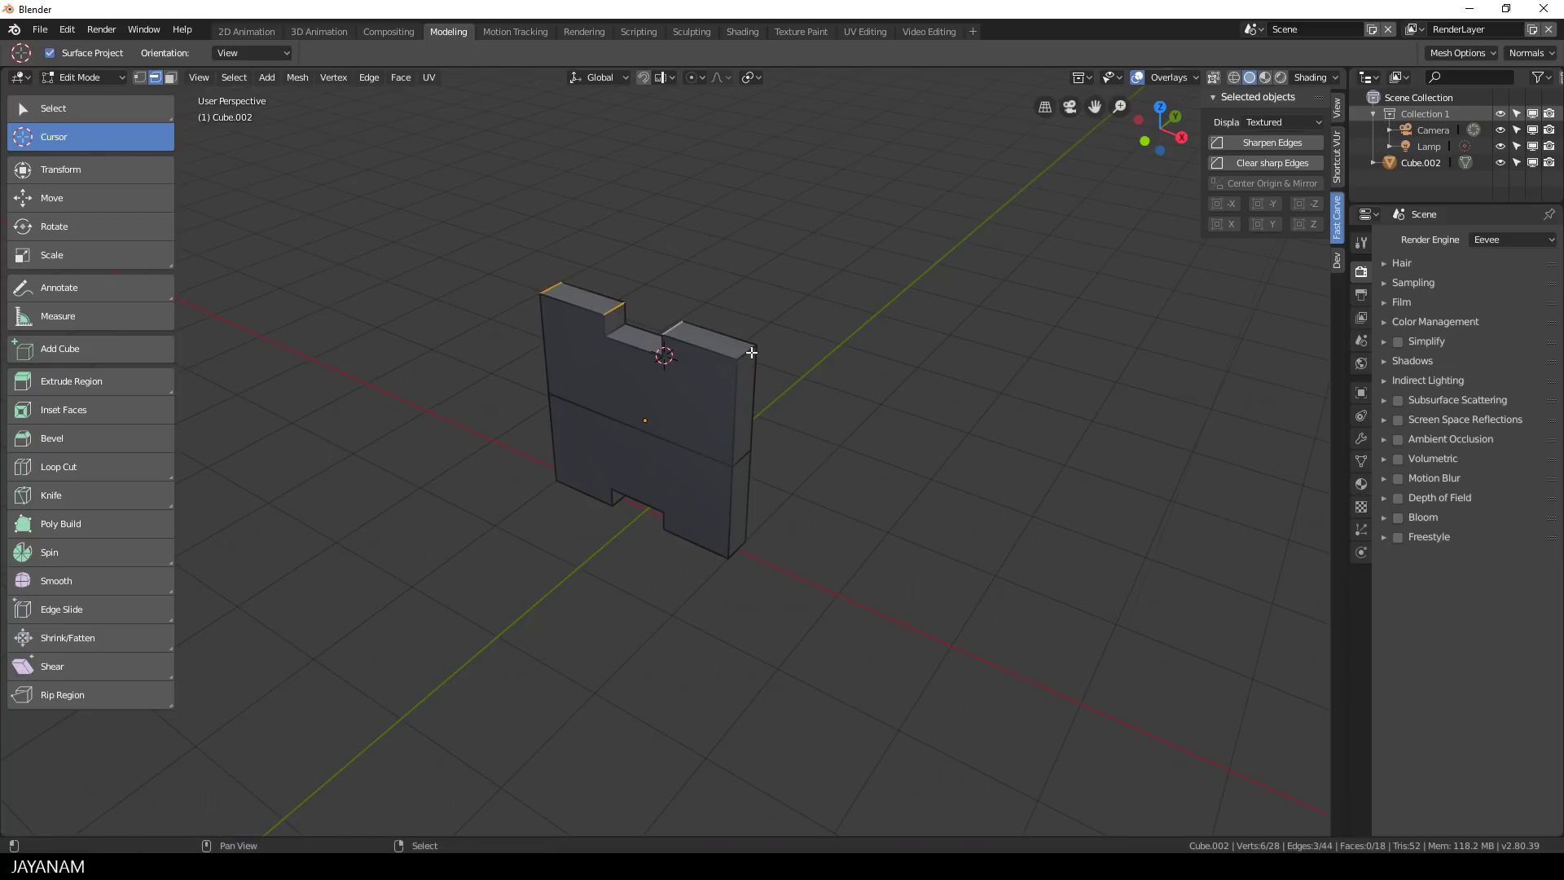
left_click(746, 351, "shift")
key("ctrl+b")
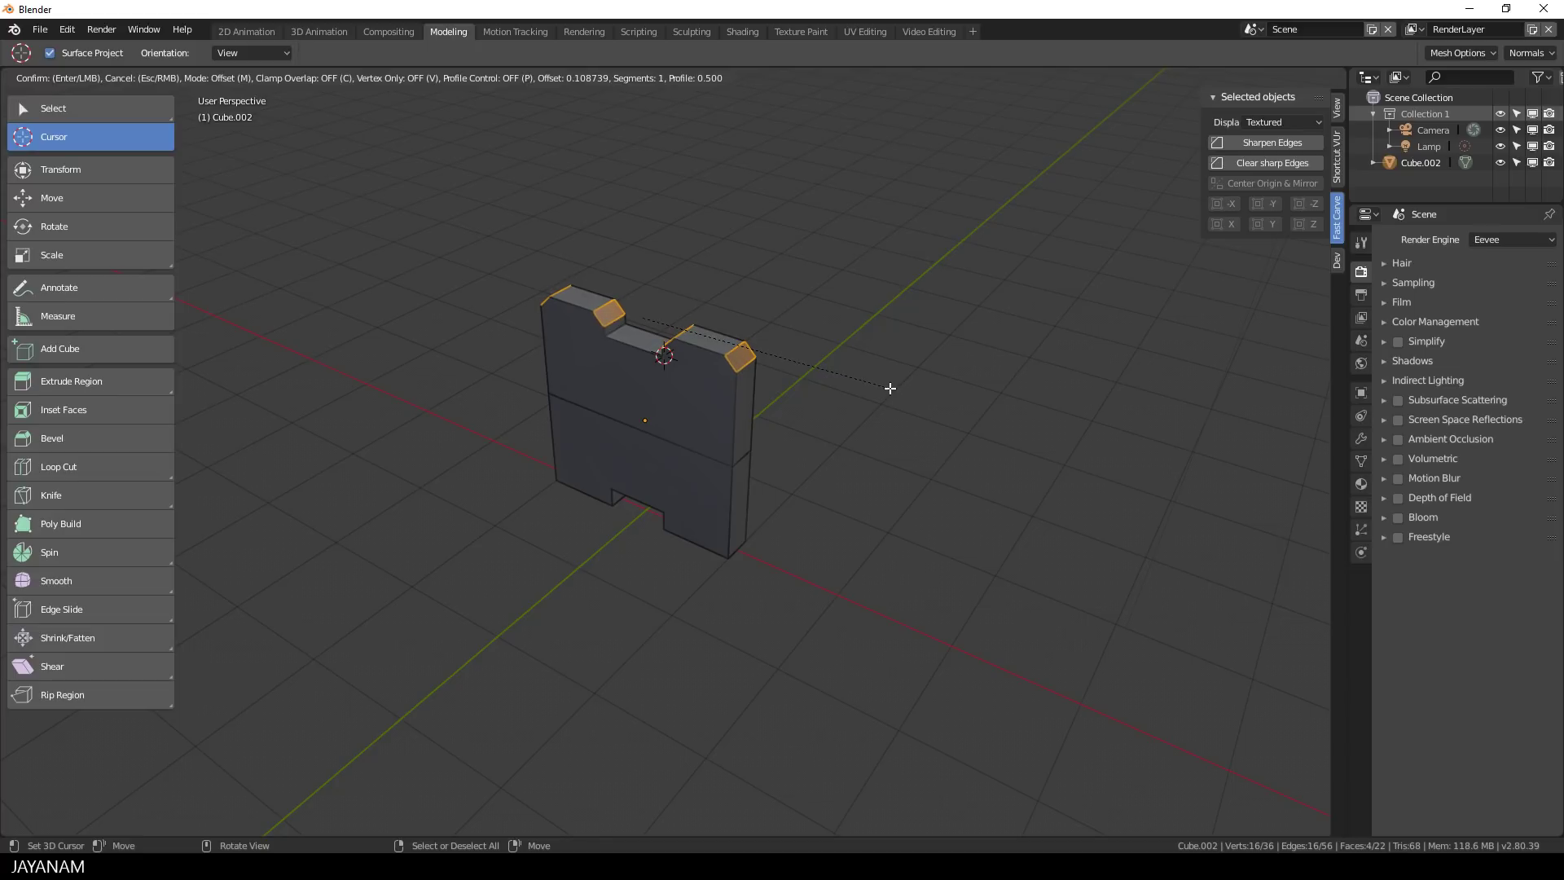
left_click(890, 388)
Return to Object Mode and mirror the plate's bevelled upper corners to the bottom along Z
key("ctrl+Tab")
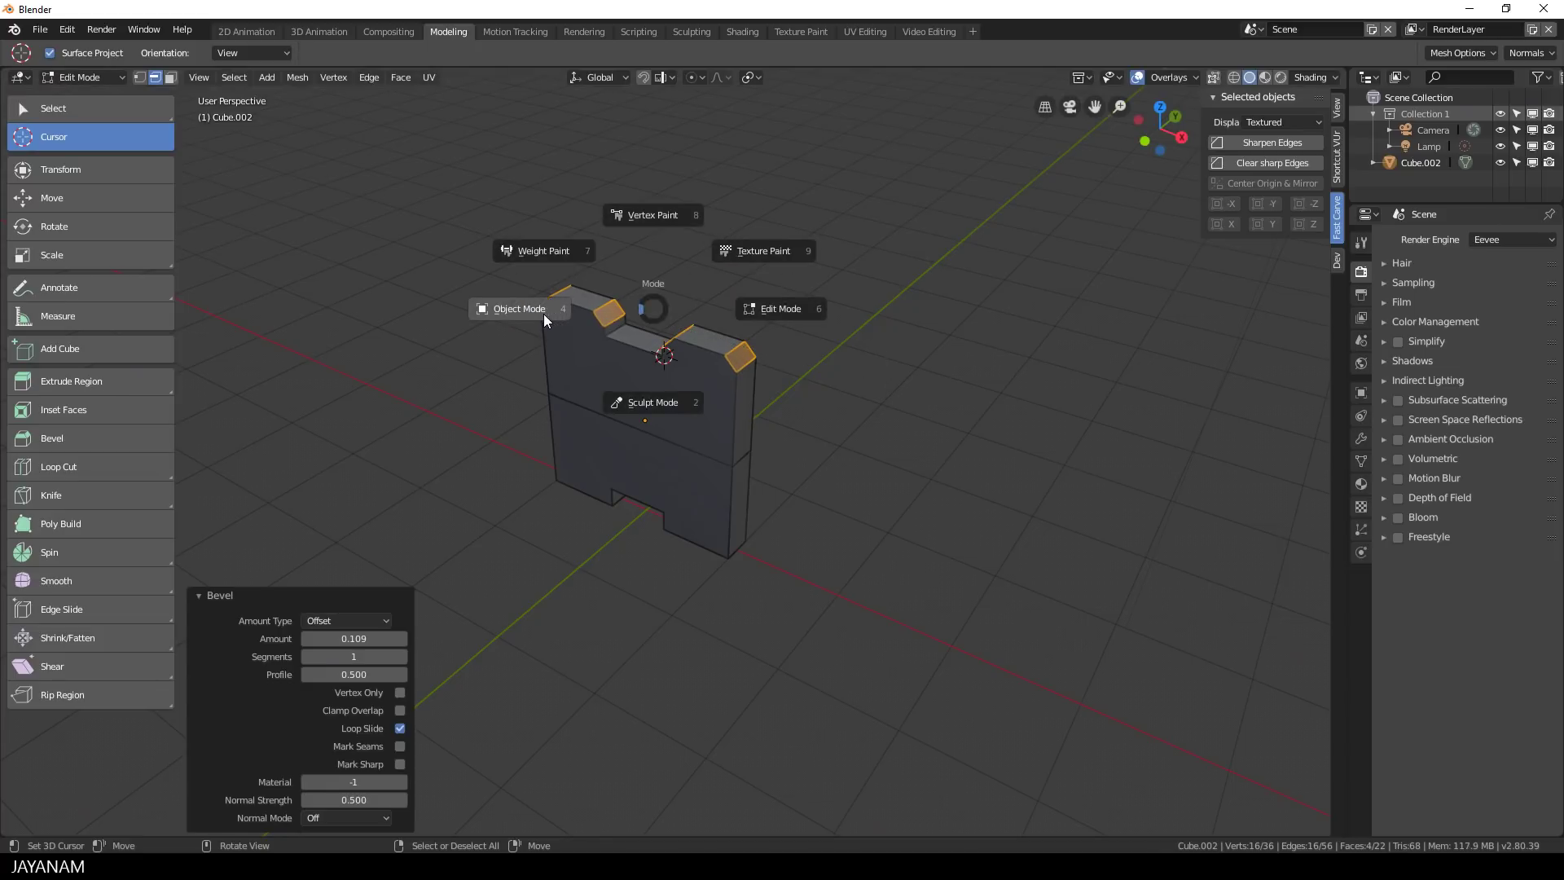
left_click(544, 314)
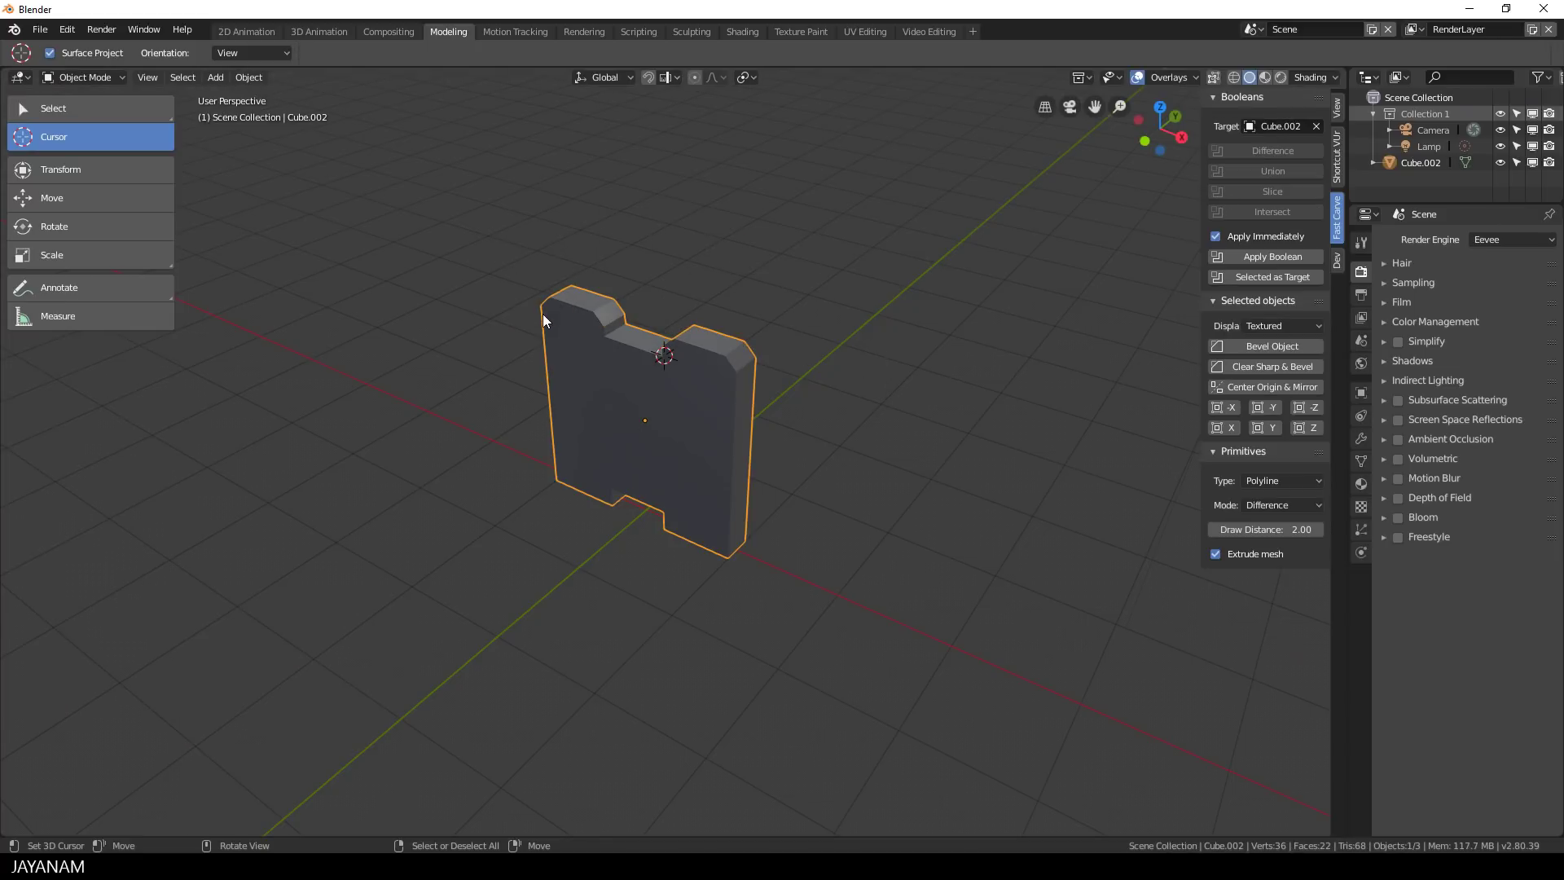
left_click(1308, 427)
middle_click_drag(868, 460, 936, 407)
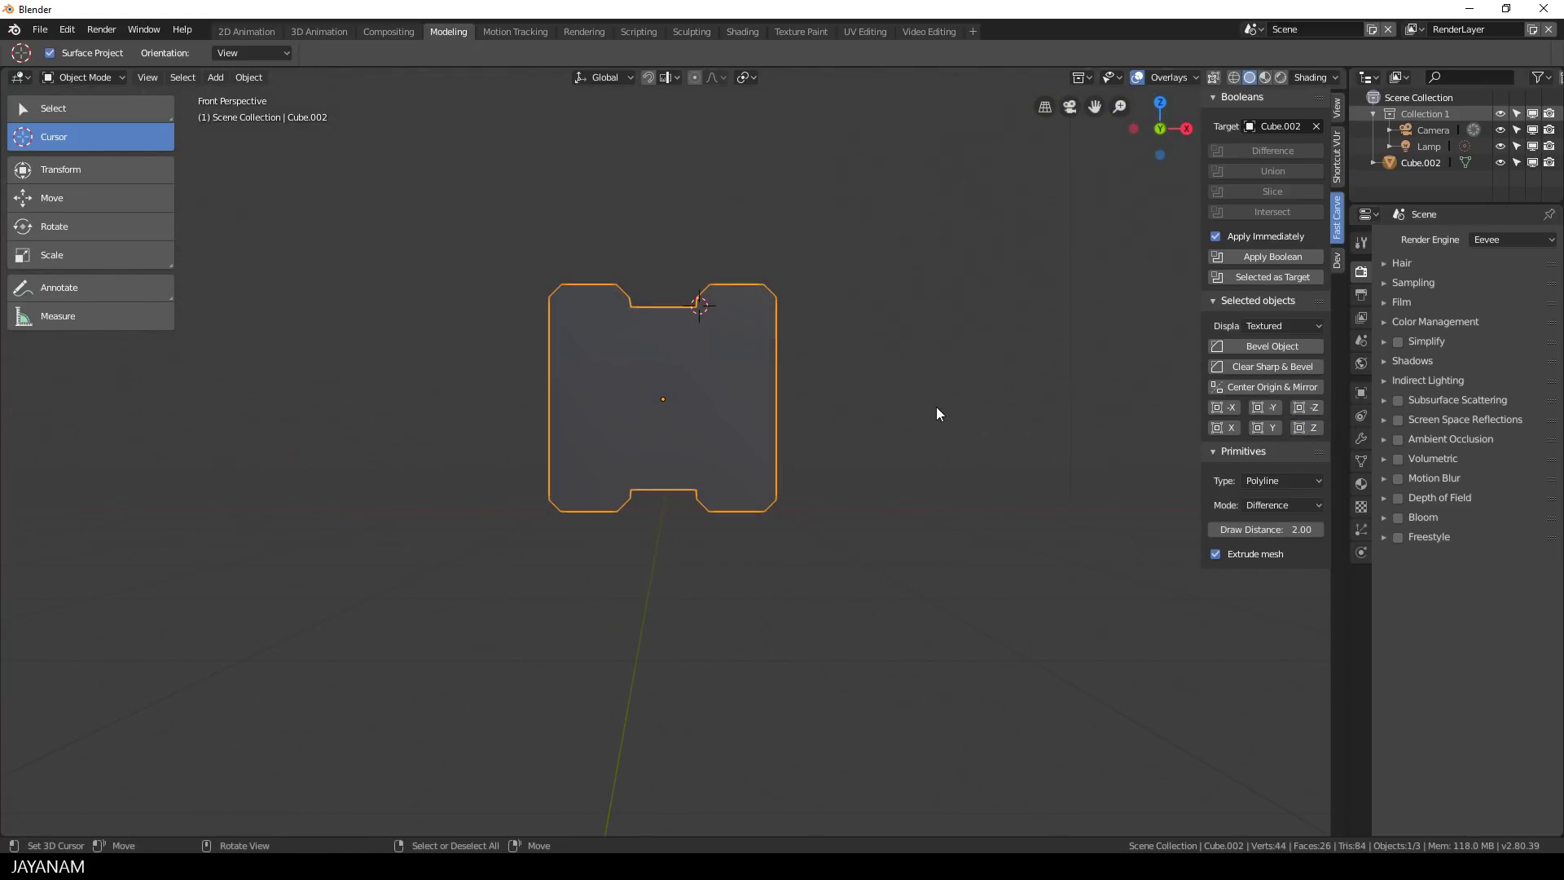
Cut a small circular hole near the plate's upper right corner using a Circle primitive in Difference mode
key("KP_5")
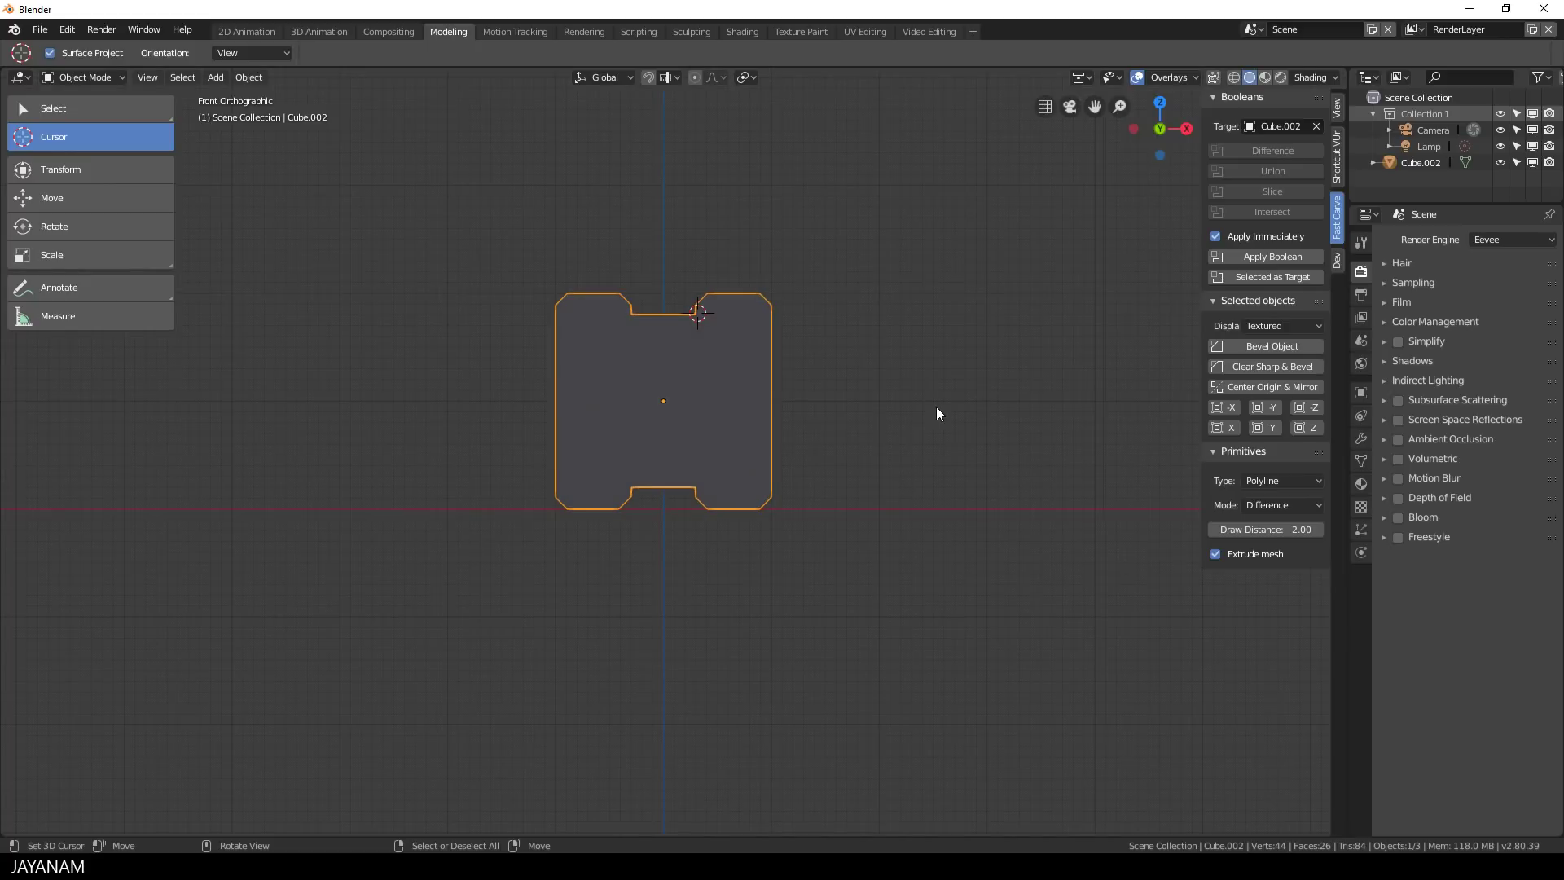
left_click(1293, 481)
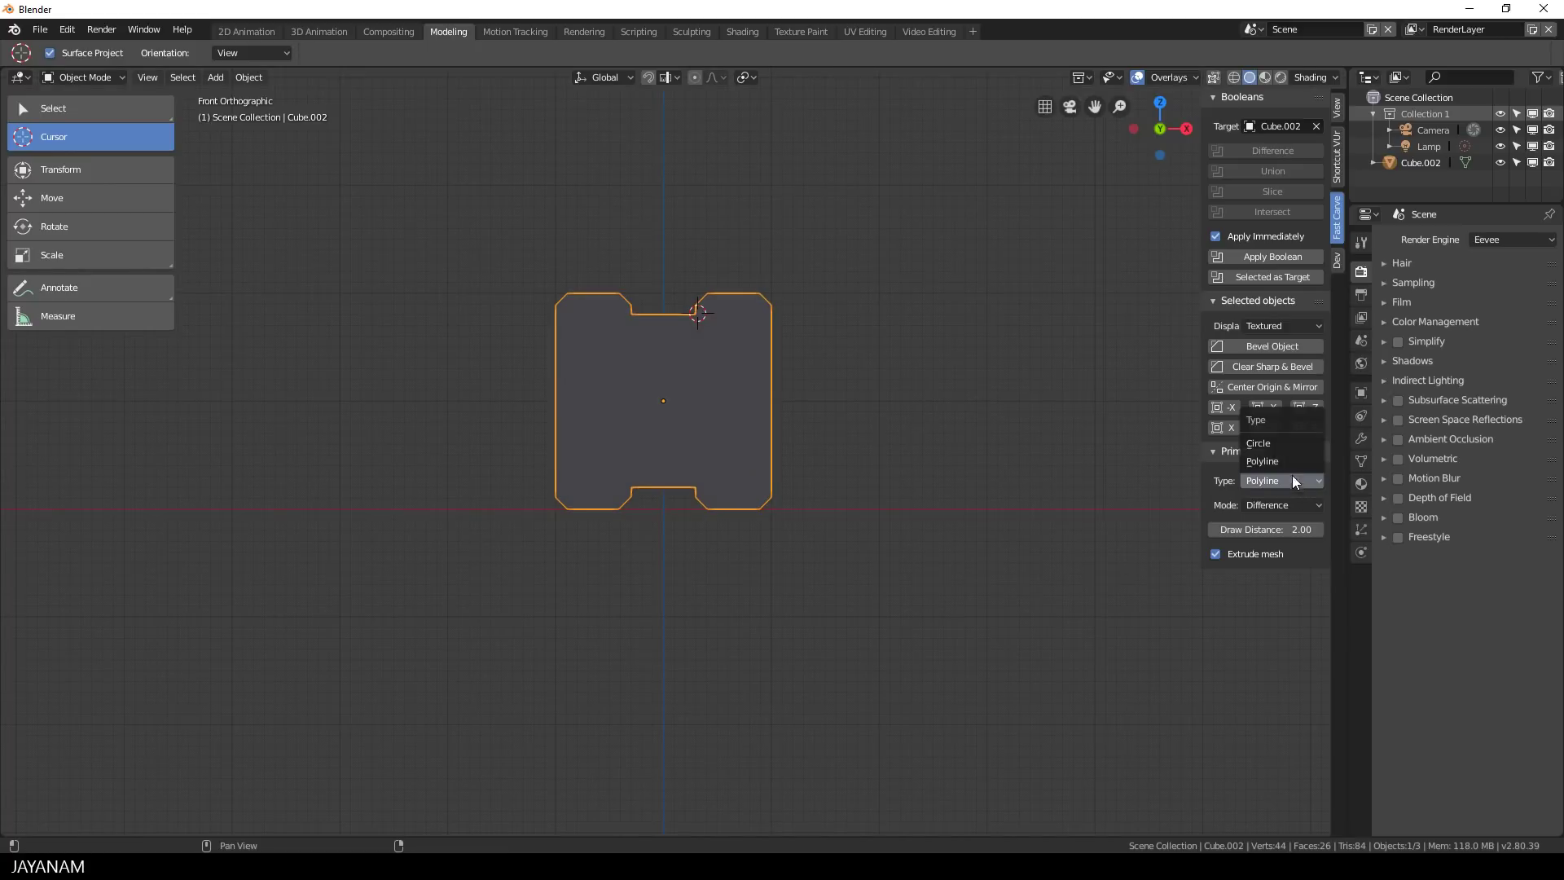
left_click(1276, 443)
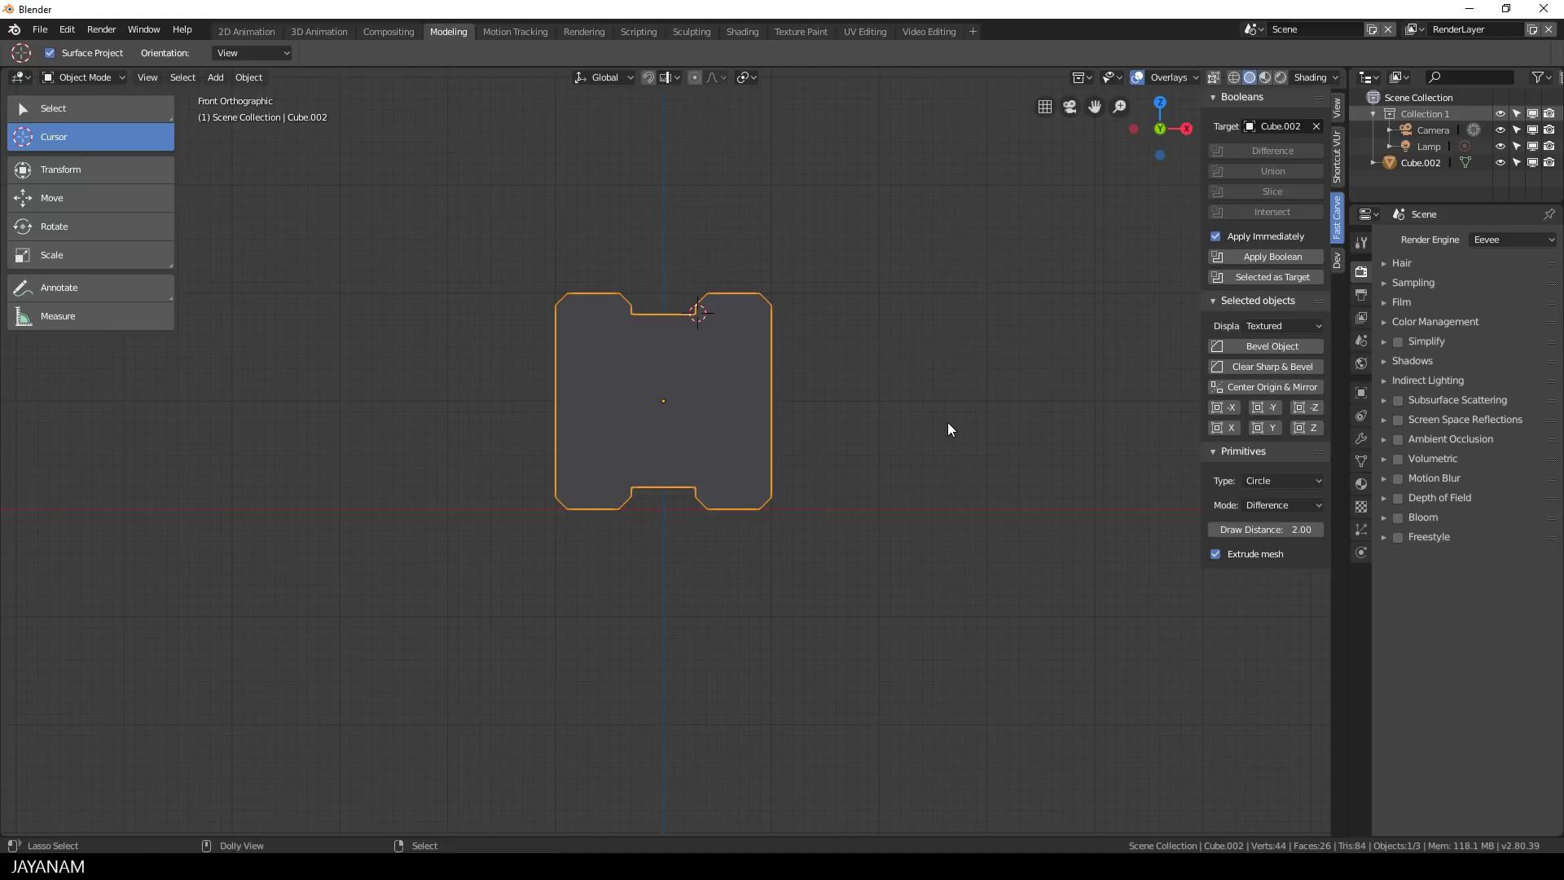
key("ctrl+shift+x")
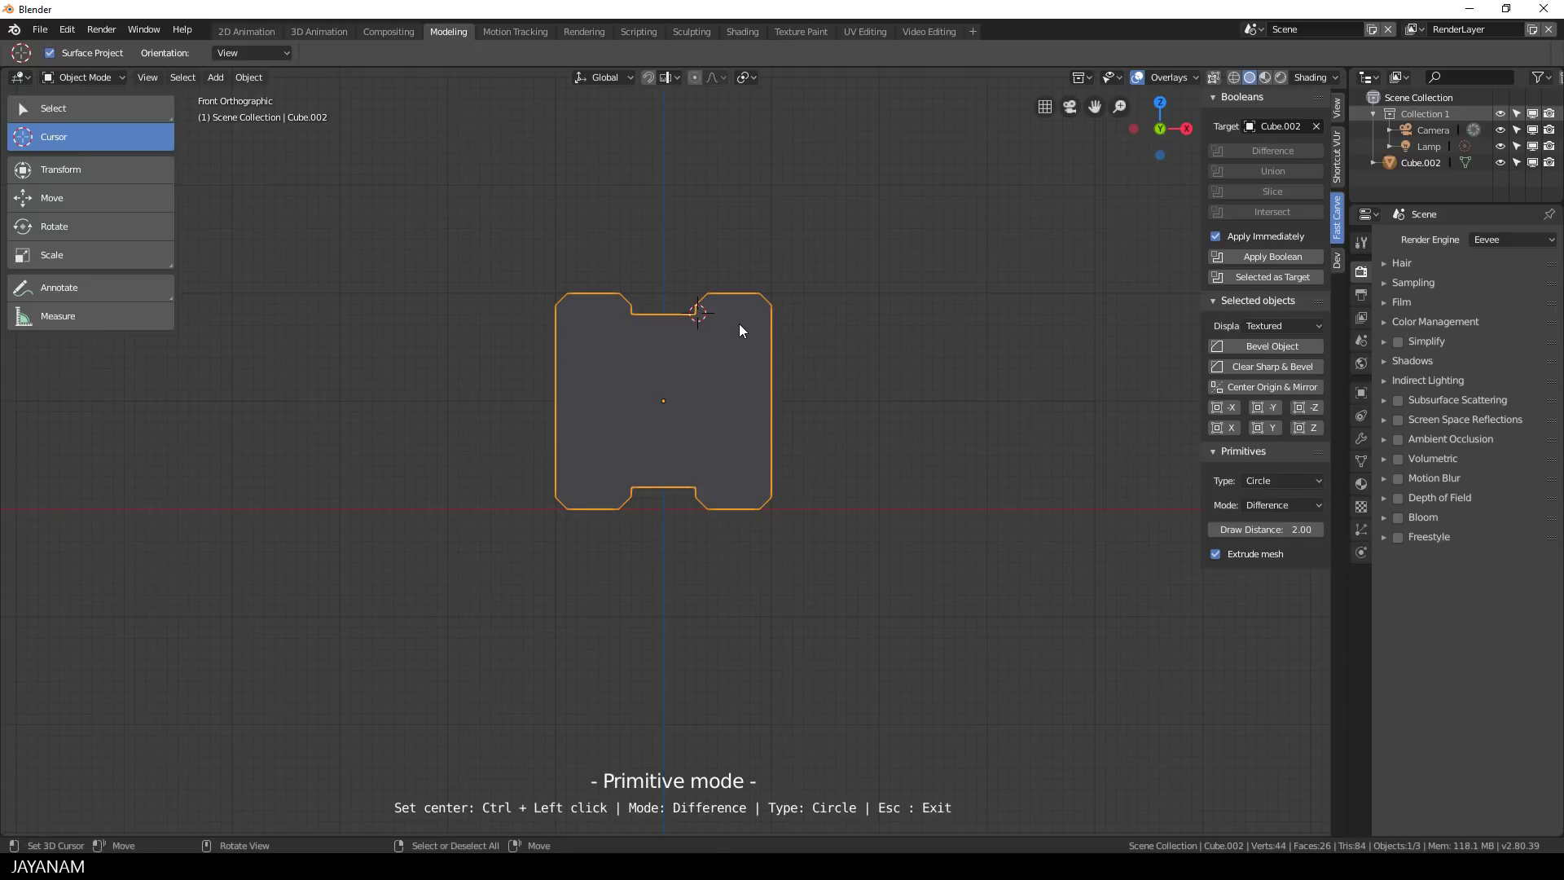
key("ctrl")
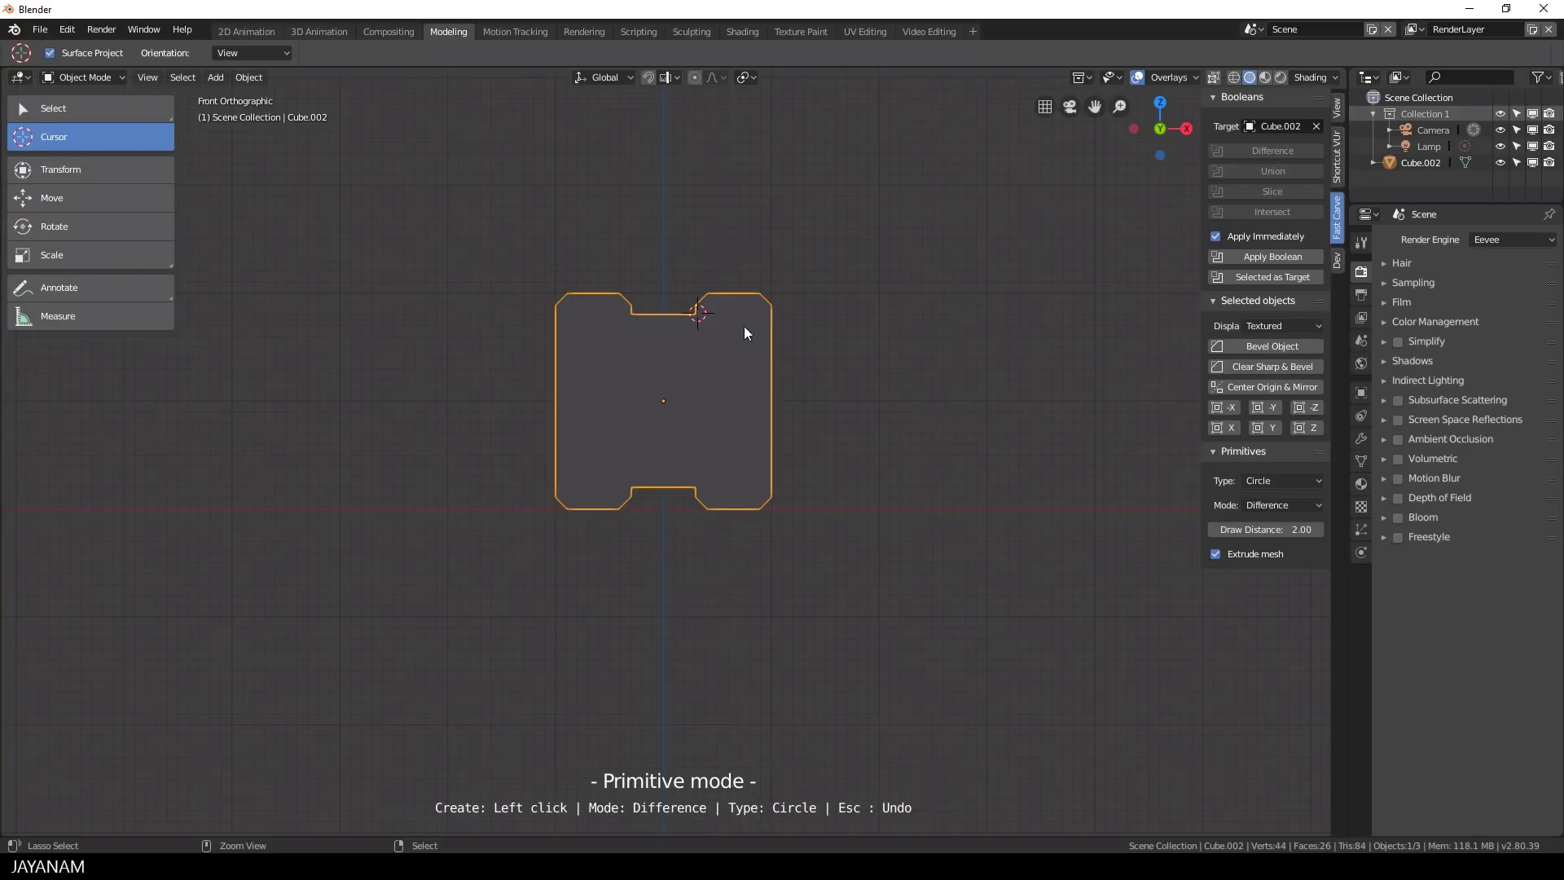
left_click(743, 326, "ctrl")
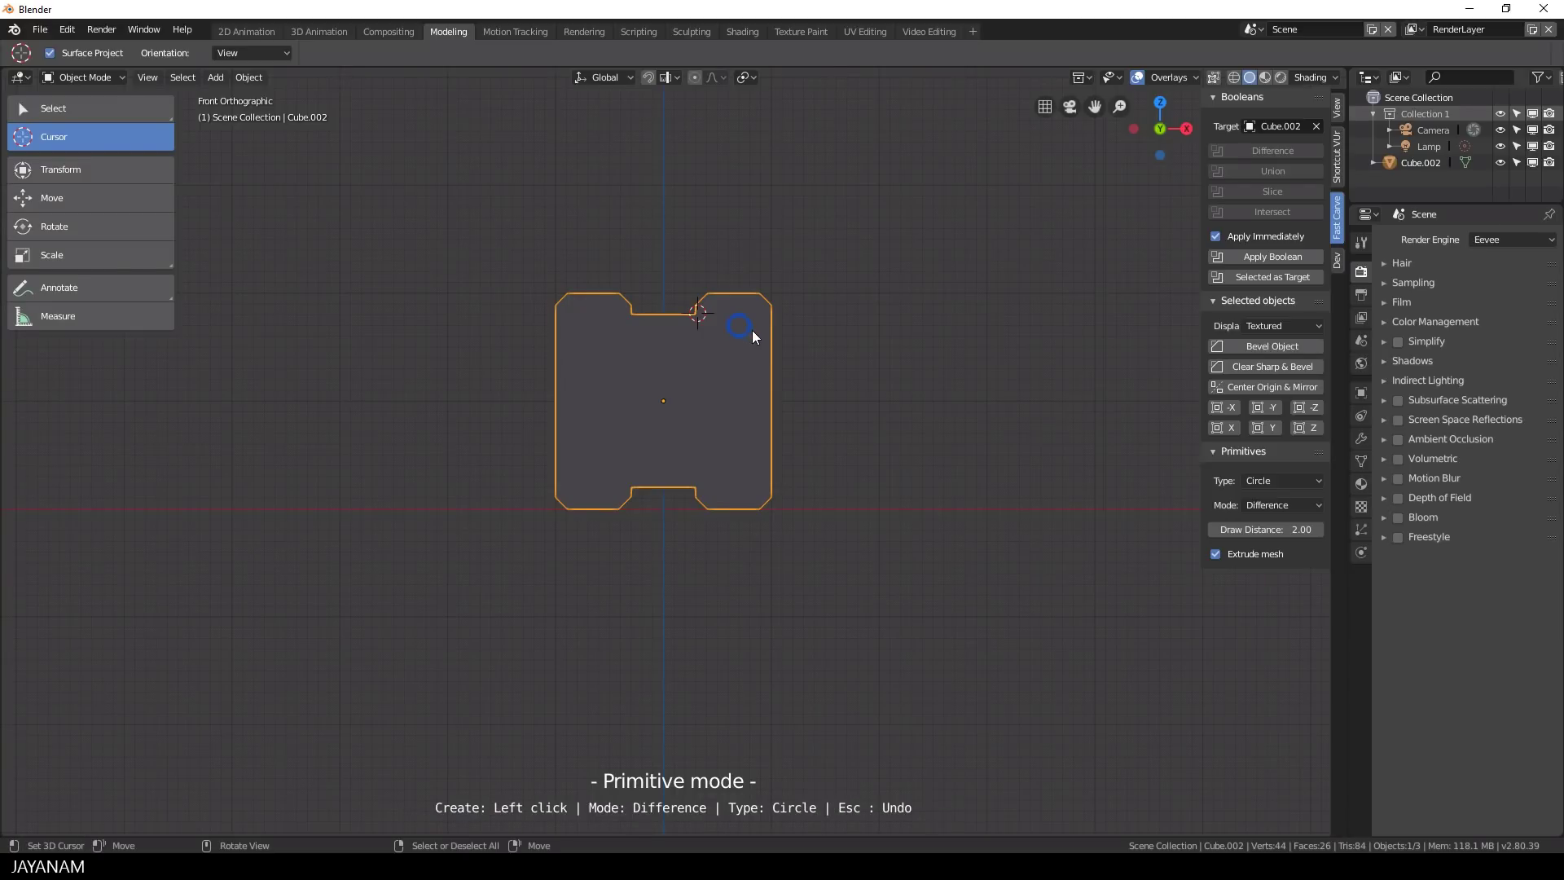
key("ctrl")
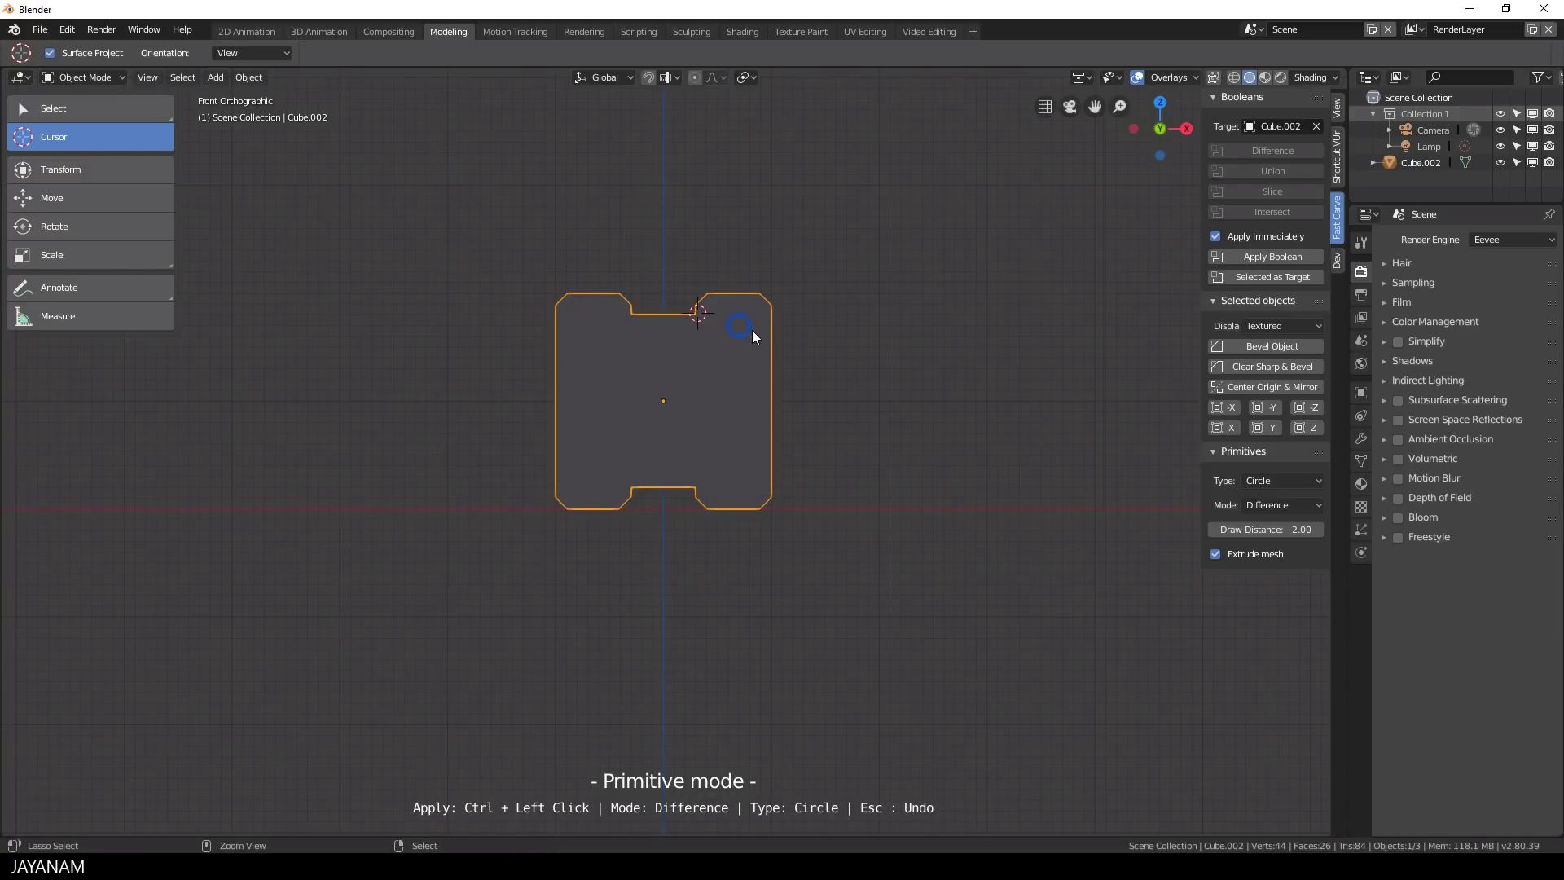
left_click(750, 330, "ctrl")
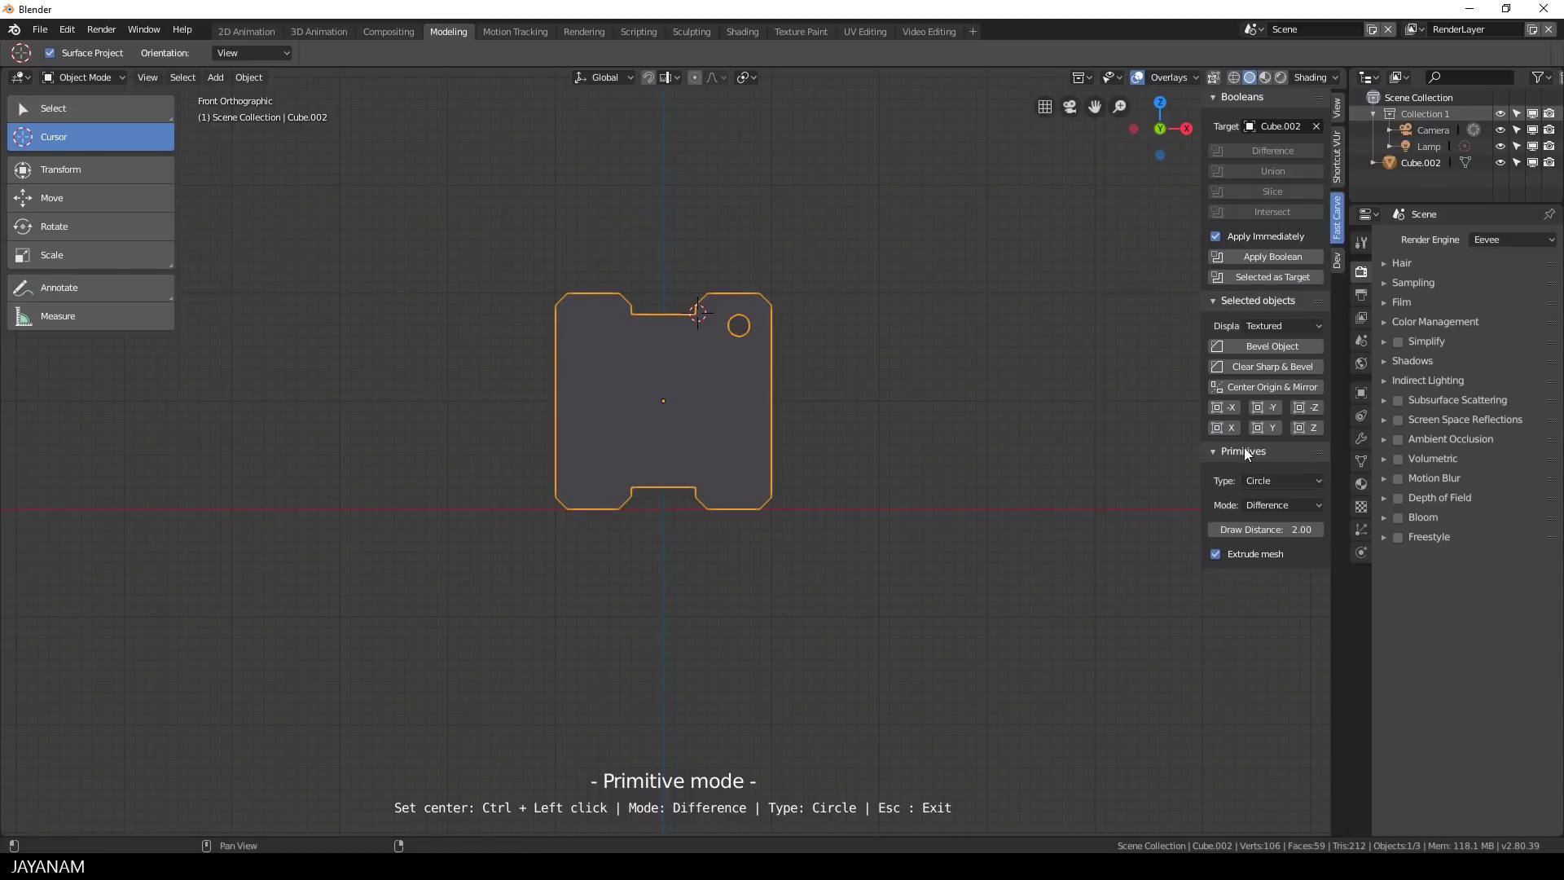
Mirror the hole along X and Z to all four corners of the plate, and return to front orthographic view
left_click(1230, 427)
left_click(1307, 427)
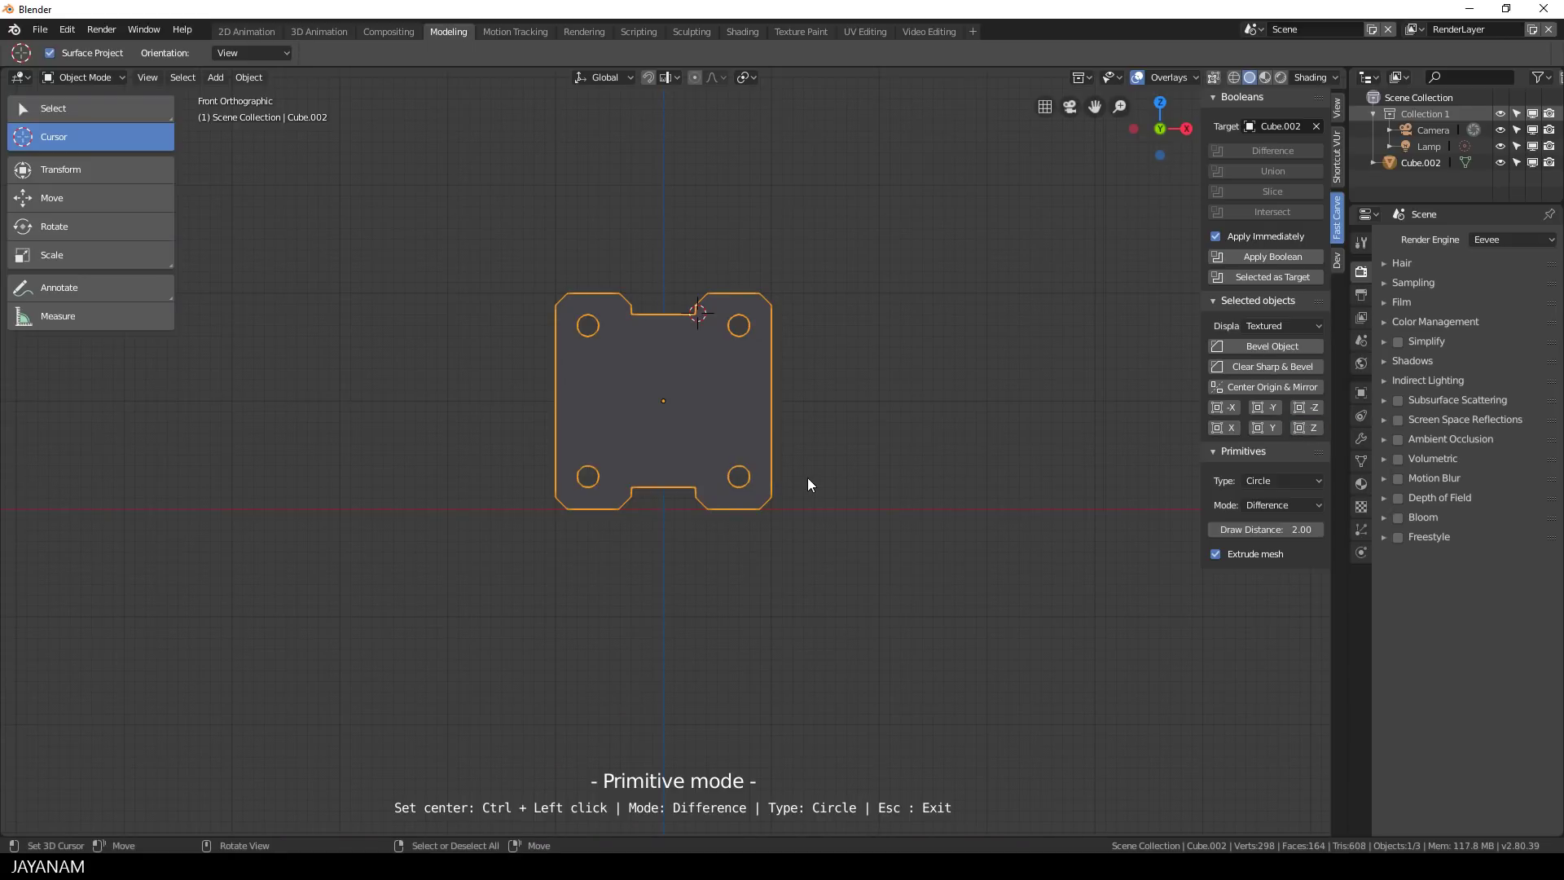
mouse_move(954, 433)
middle_mouse_down()
mouse_move(867, 476)
mouse_move(950, 467)
mouse_move(890, 479)
mouse_move(949, 446)
middle_mouse_up()
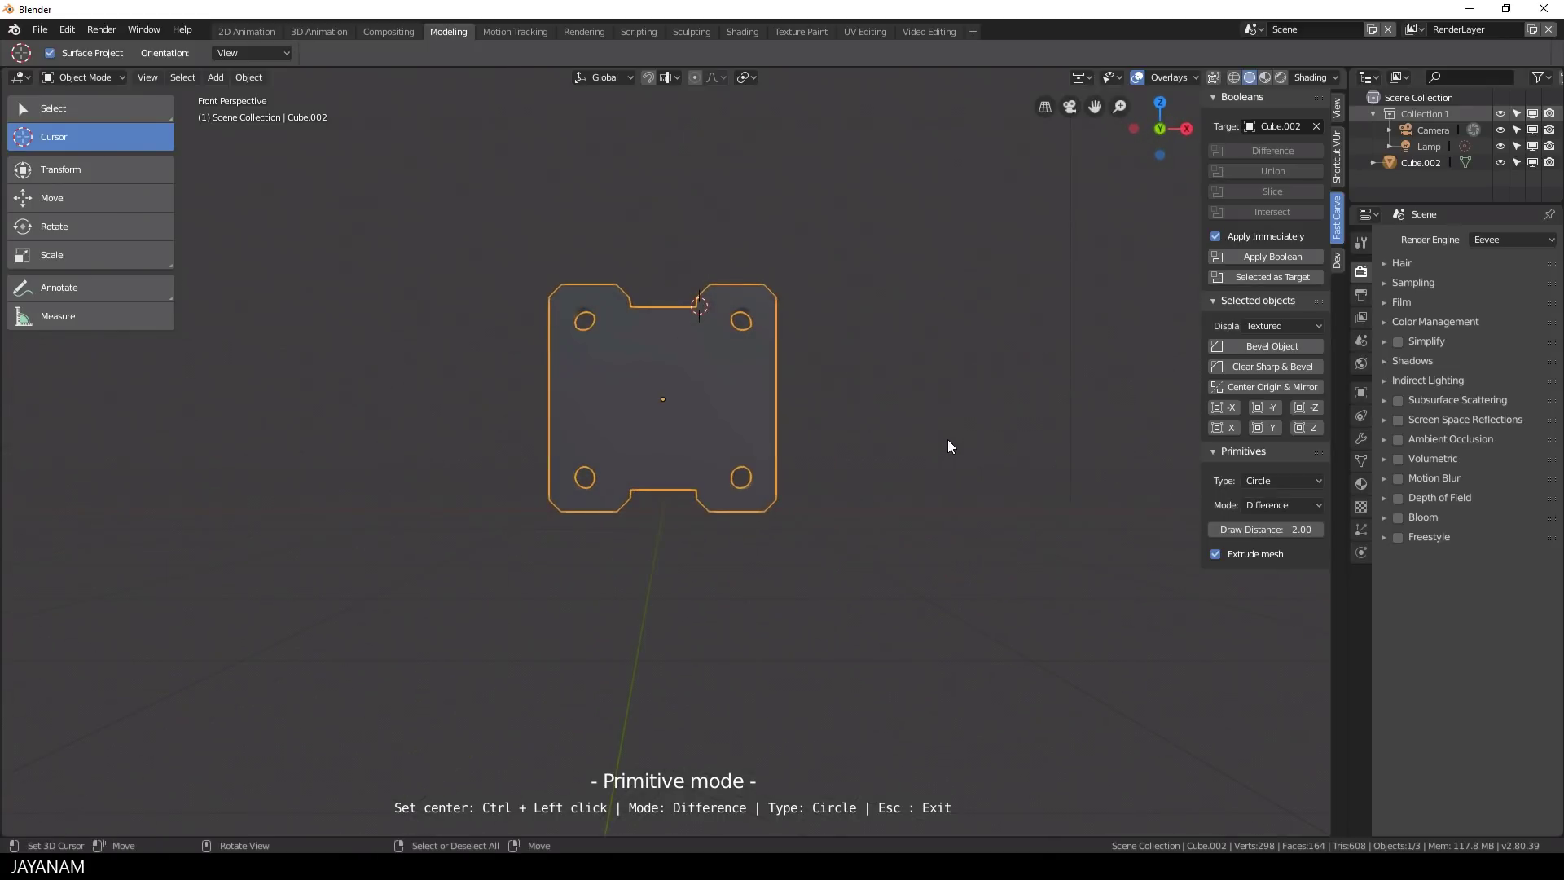
key("KP_5")
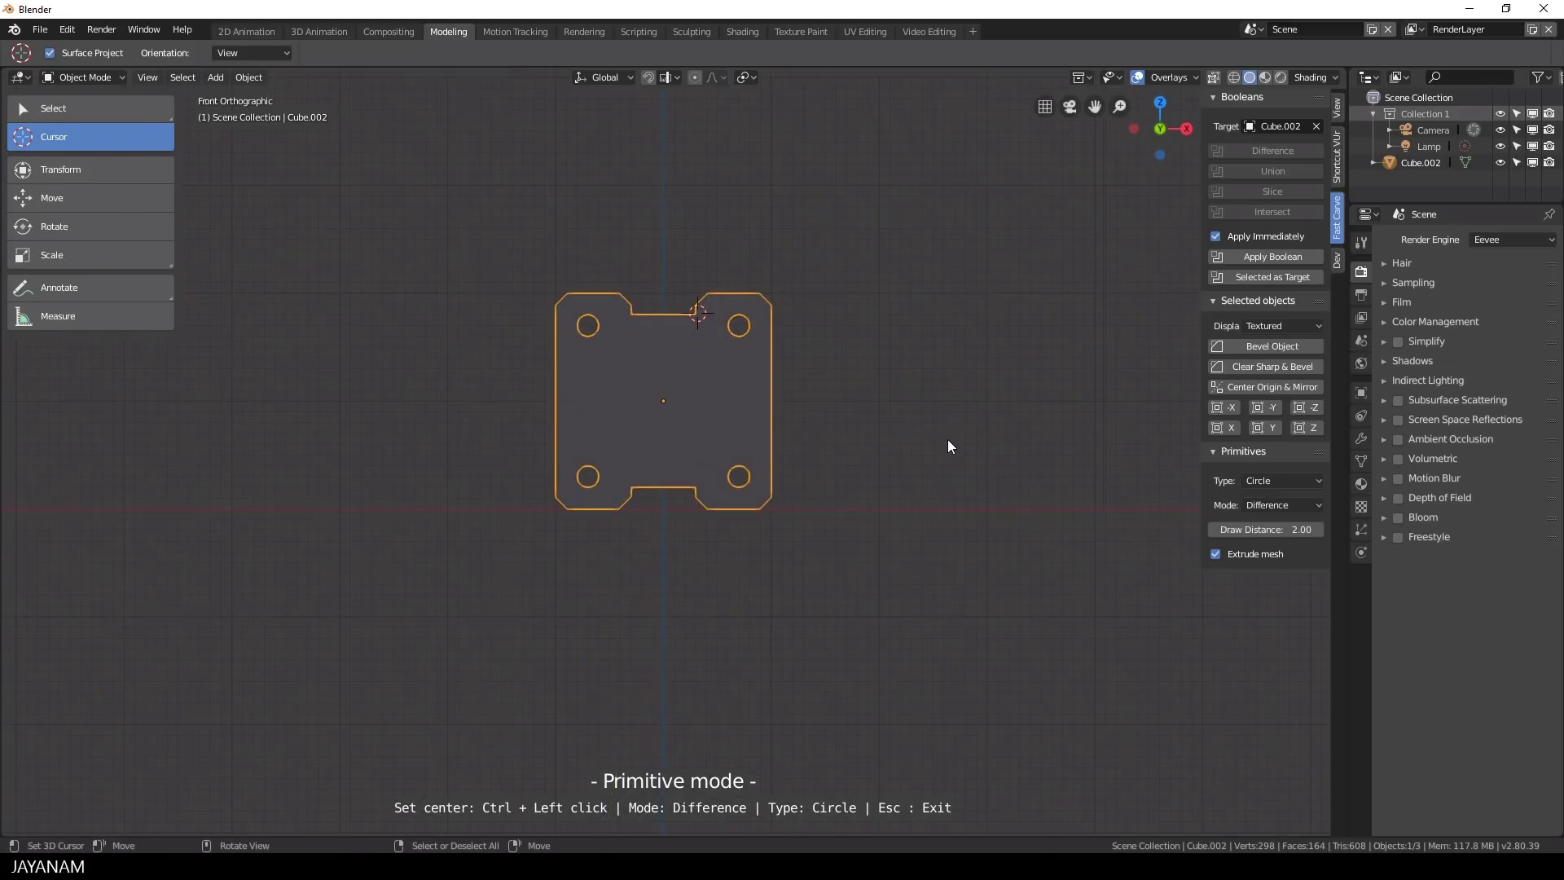
Cut a large circular hole through the plate's centre with the Circle primitive in Difference mode, and exit primitive mode
left_click(663, 400, "ctrl")
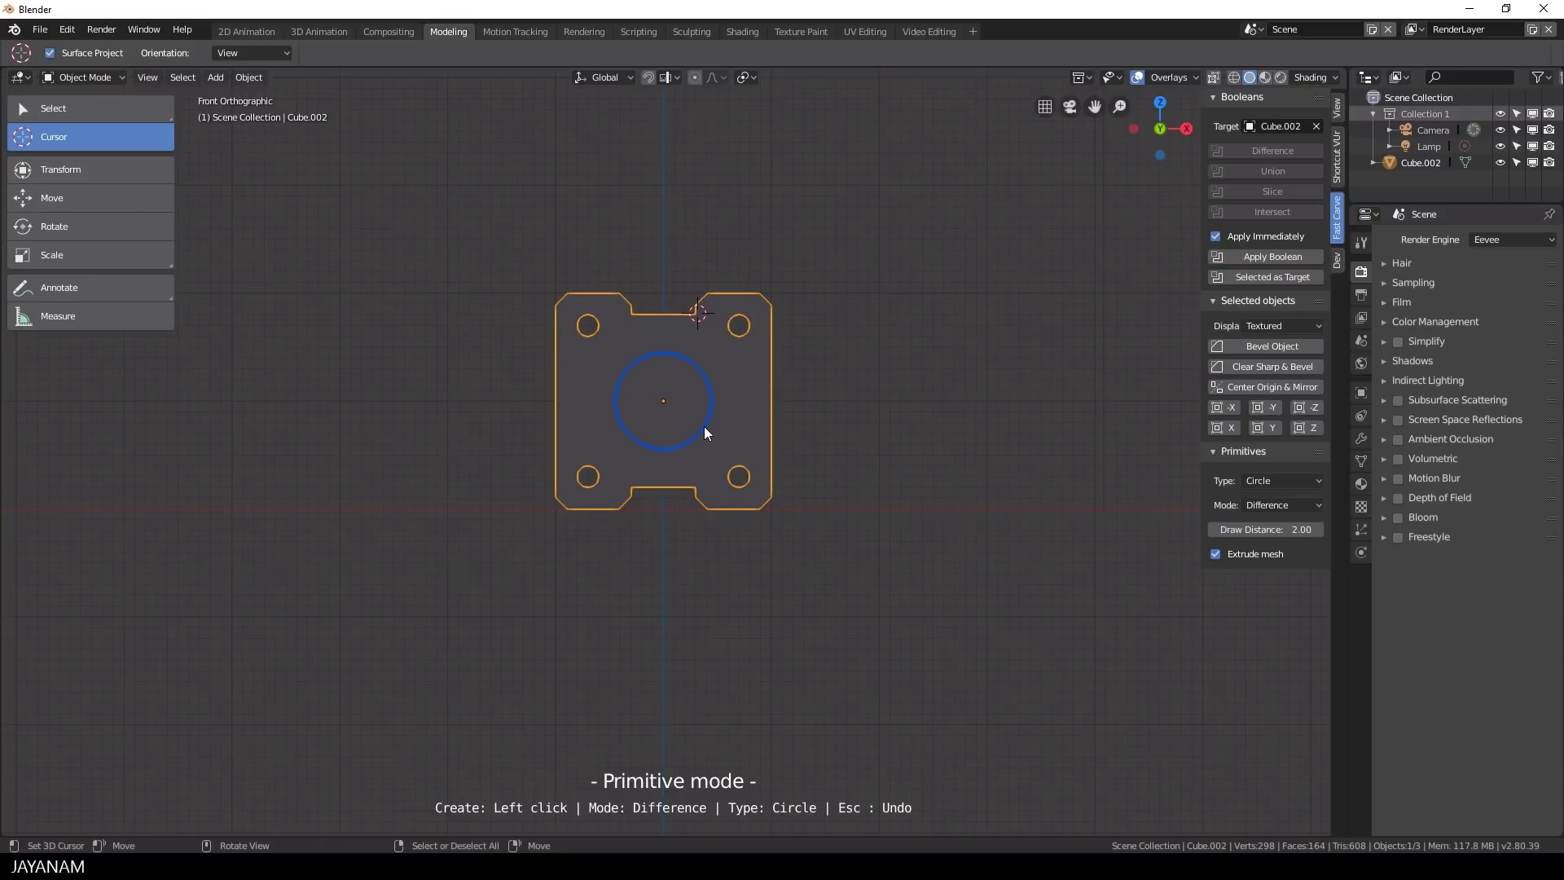
left_click(703, 426)
left_click(704, 427, "ctrl")
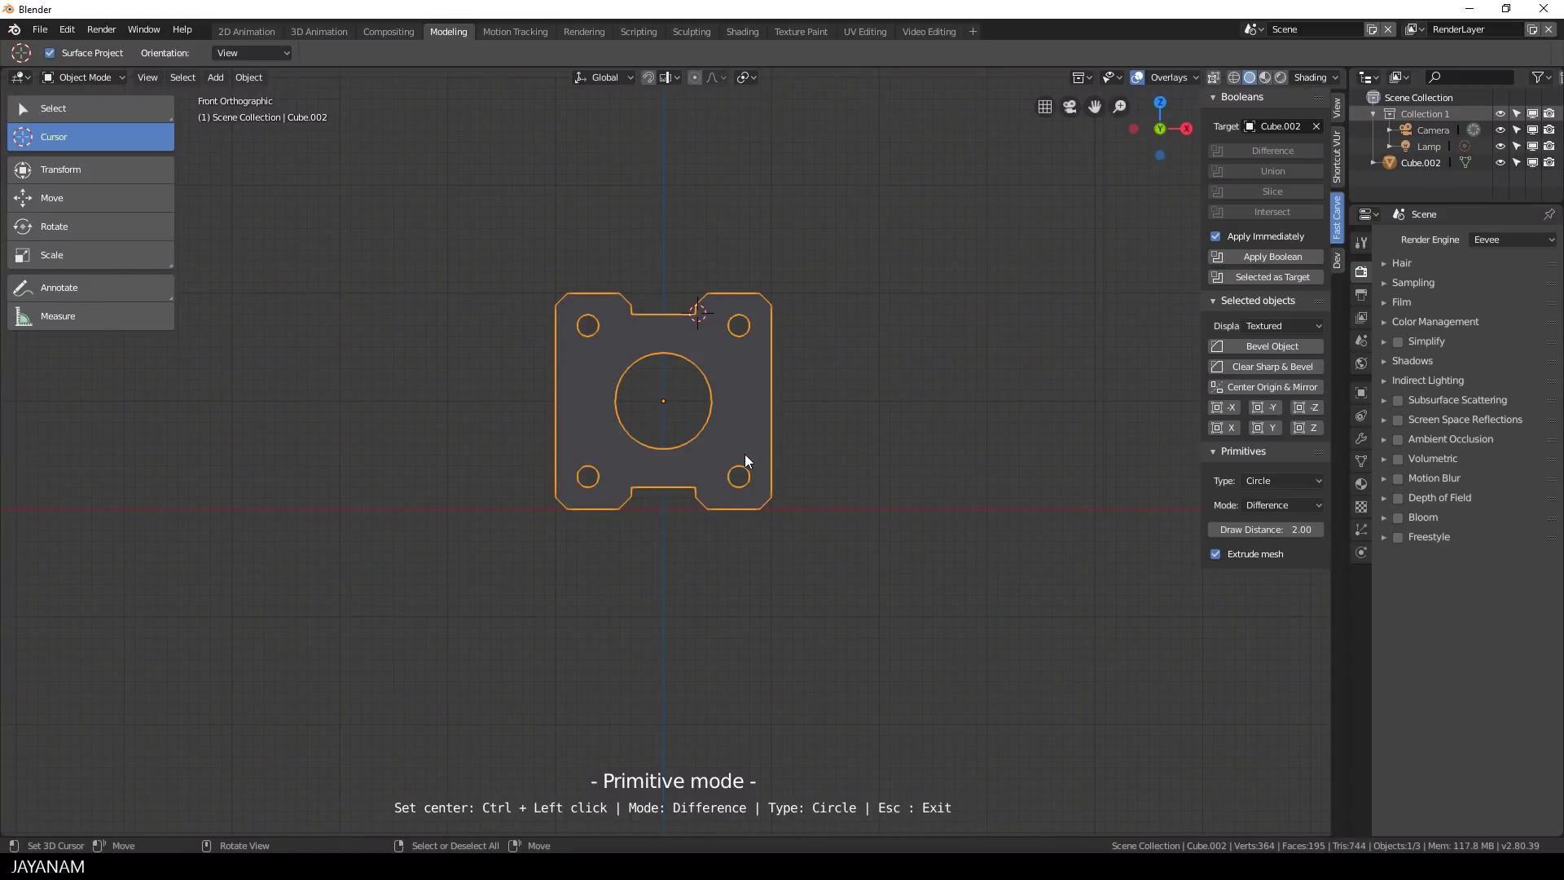
middle_click_drag(745, 456, 803, 466)
key("Escape")
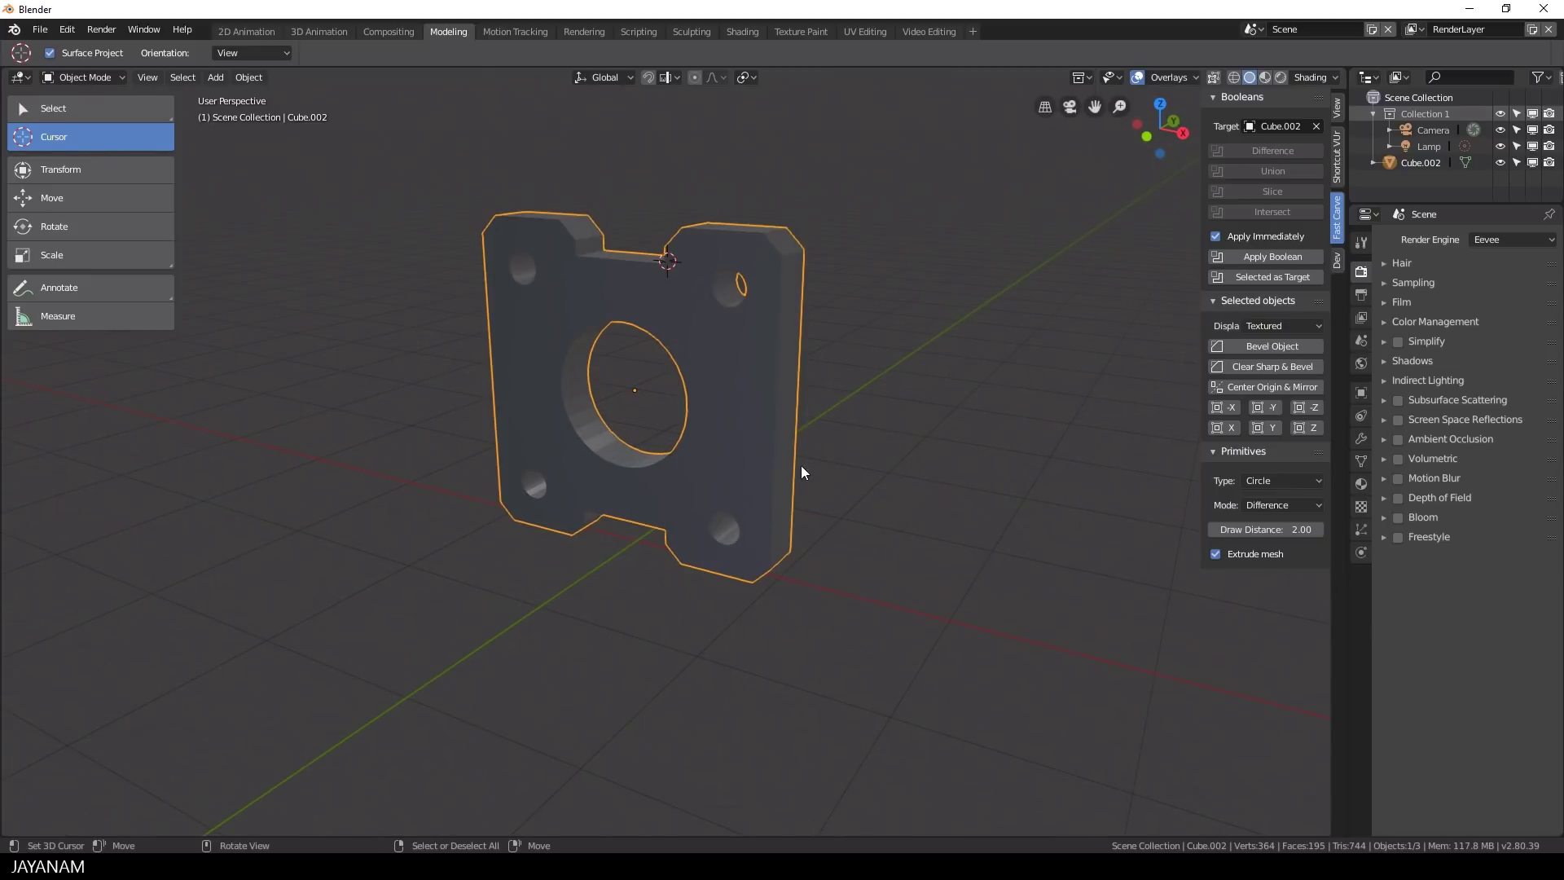
Apply Bevel Object to the plate and set the bevel width to 0.01 m
left_click(1267, 346)
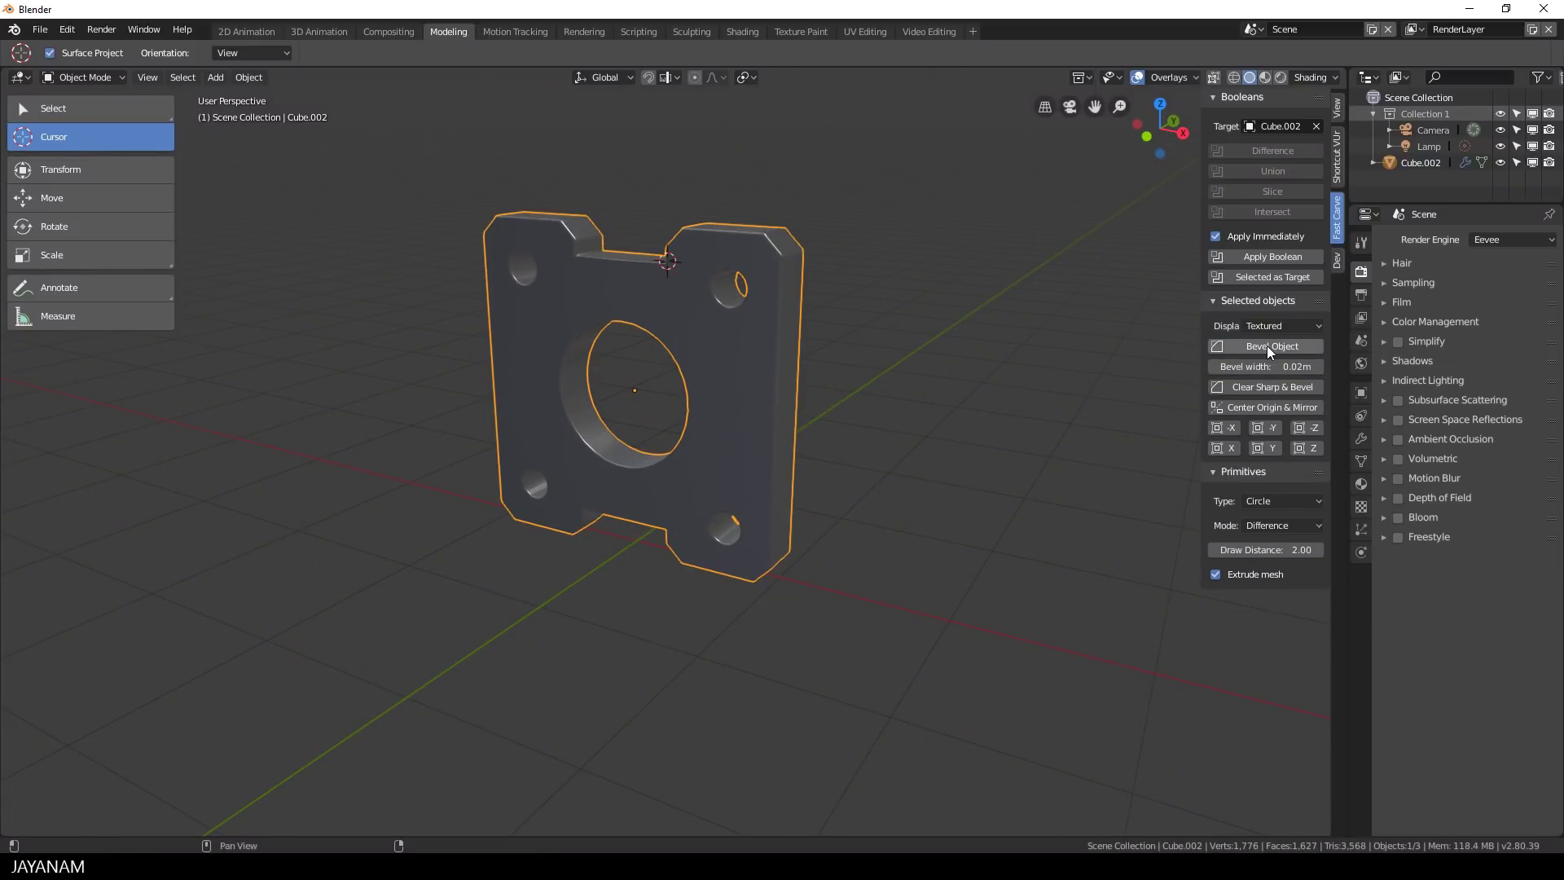
left_click(1214, 367)
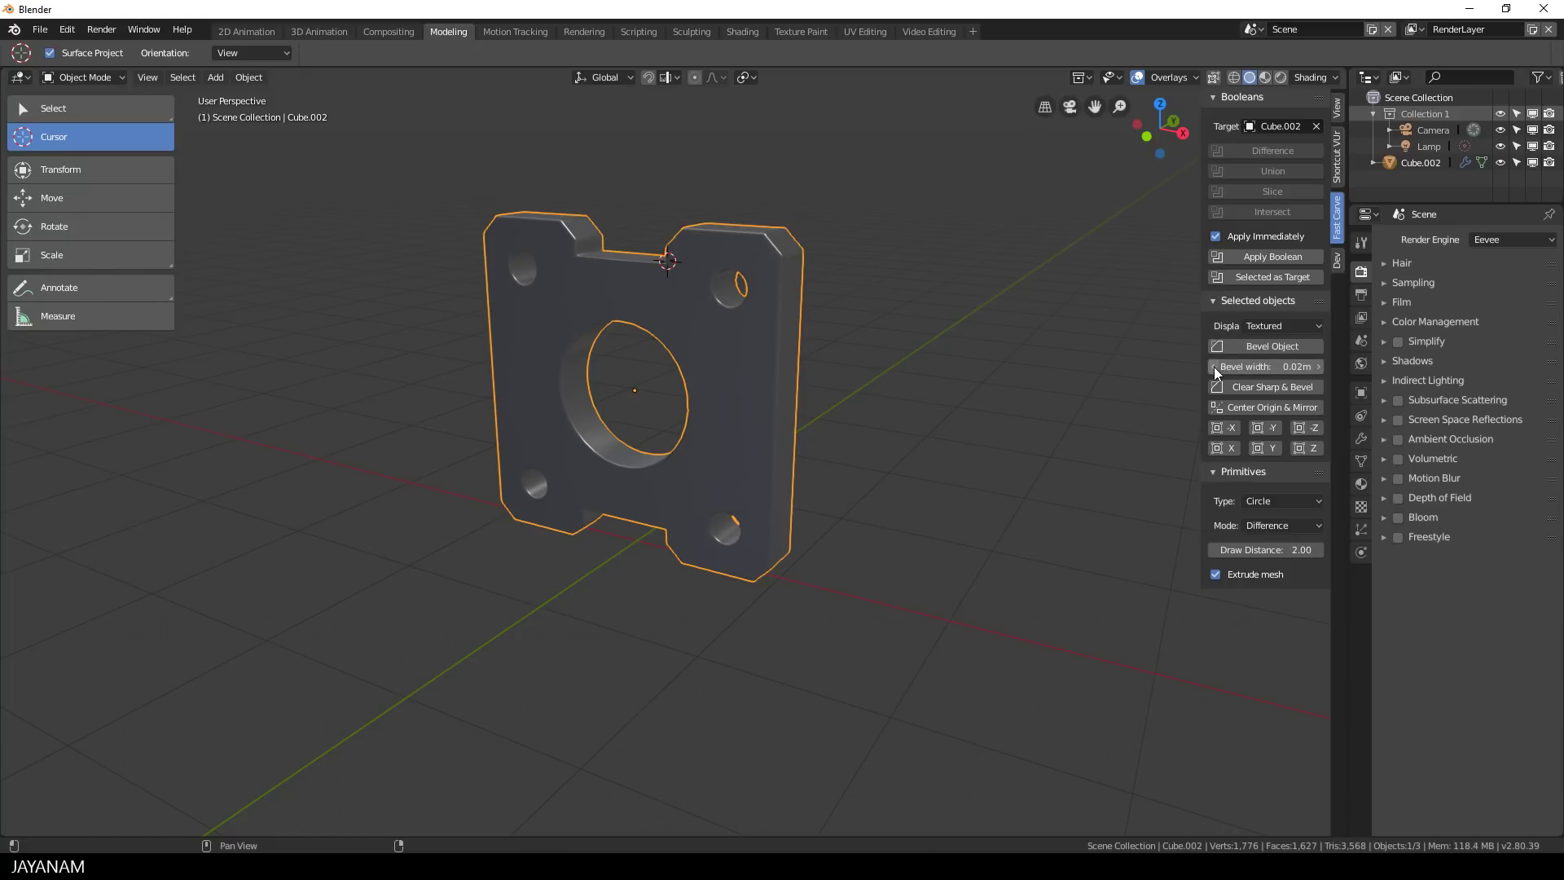
middle_click_drag(820, 377, 865, 395)
scroll(850, 379, "up", 1)
In Edit Mode, bevel the front rim edge loop of the central hole by about 0.034 with one segment
key("ctrl+Tab")
left_click(1015, 402)
key("KP_1")
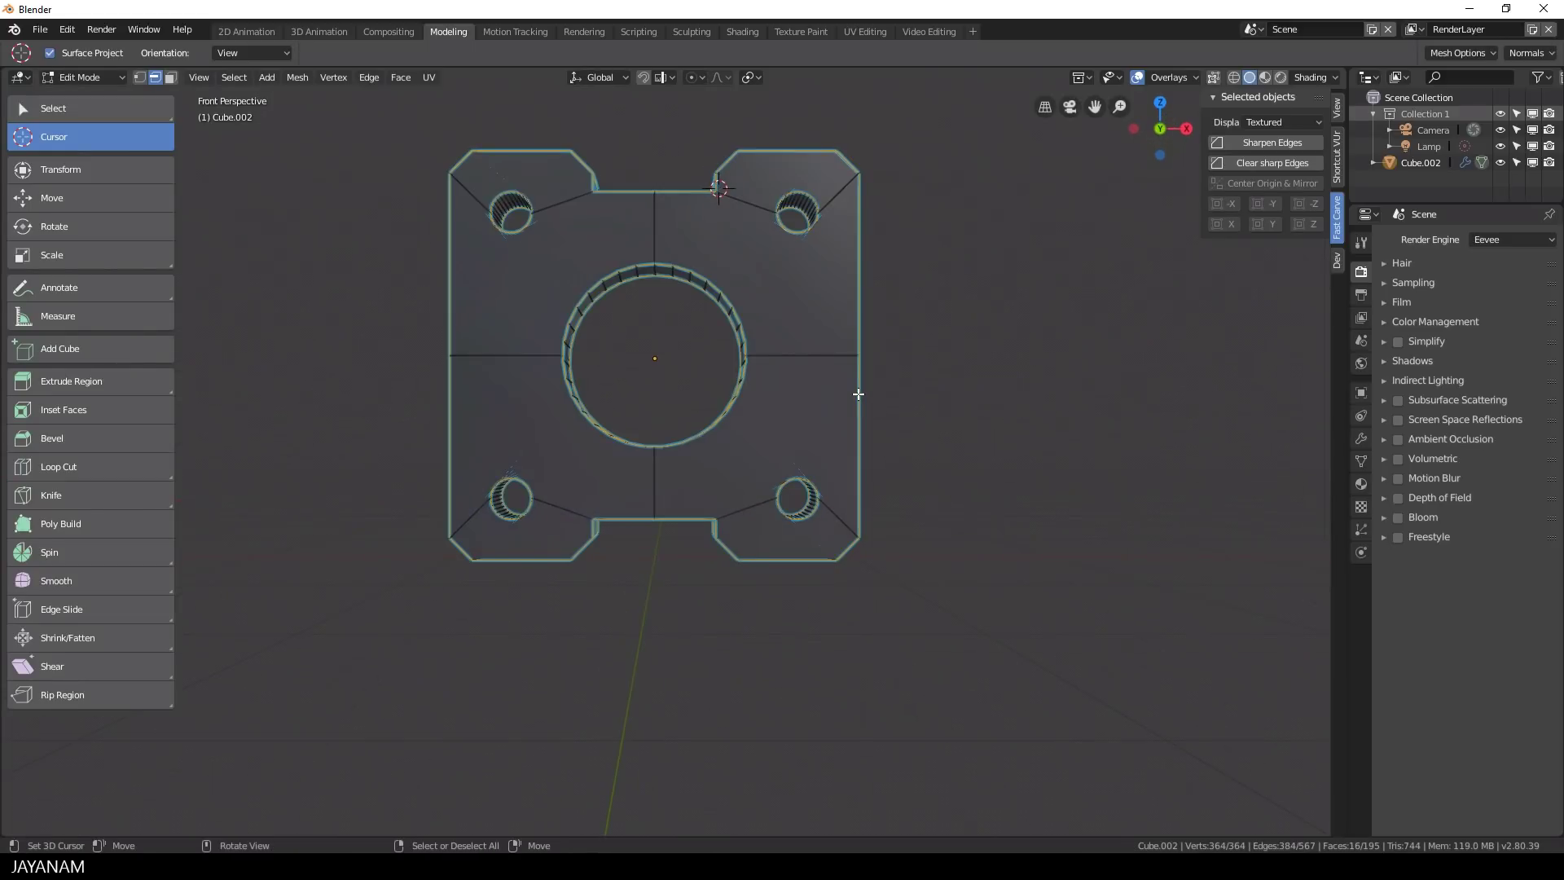
key("KP_5")
scroll(859, 394, "up", 2)
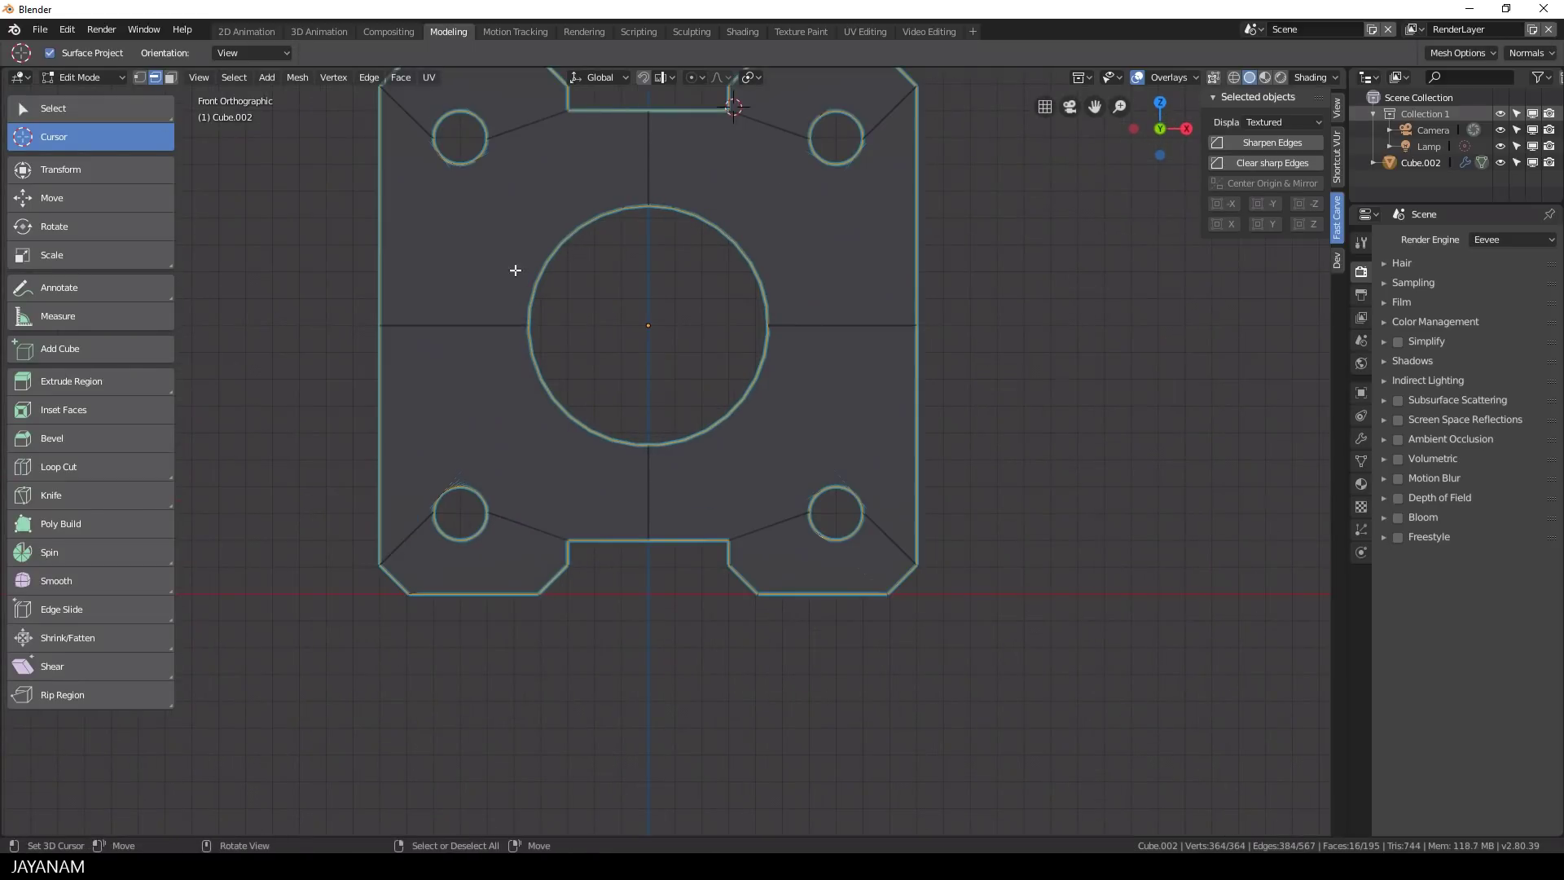
middle_click_drag(737, 220, 747, 196)
right_click(673, 164)
right_click(674, 412, "ctrl")
right_click(647, 164, "ctrl")
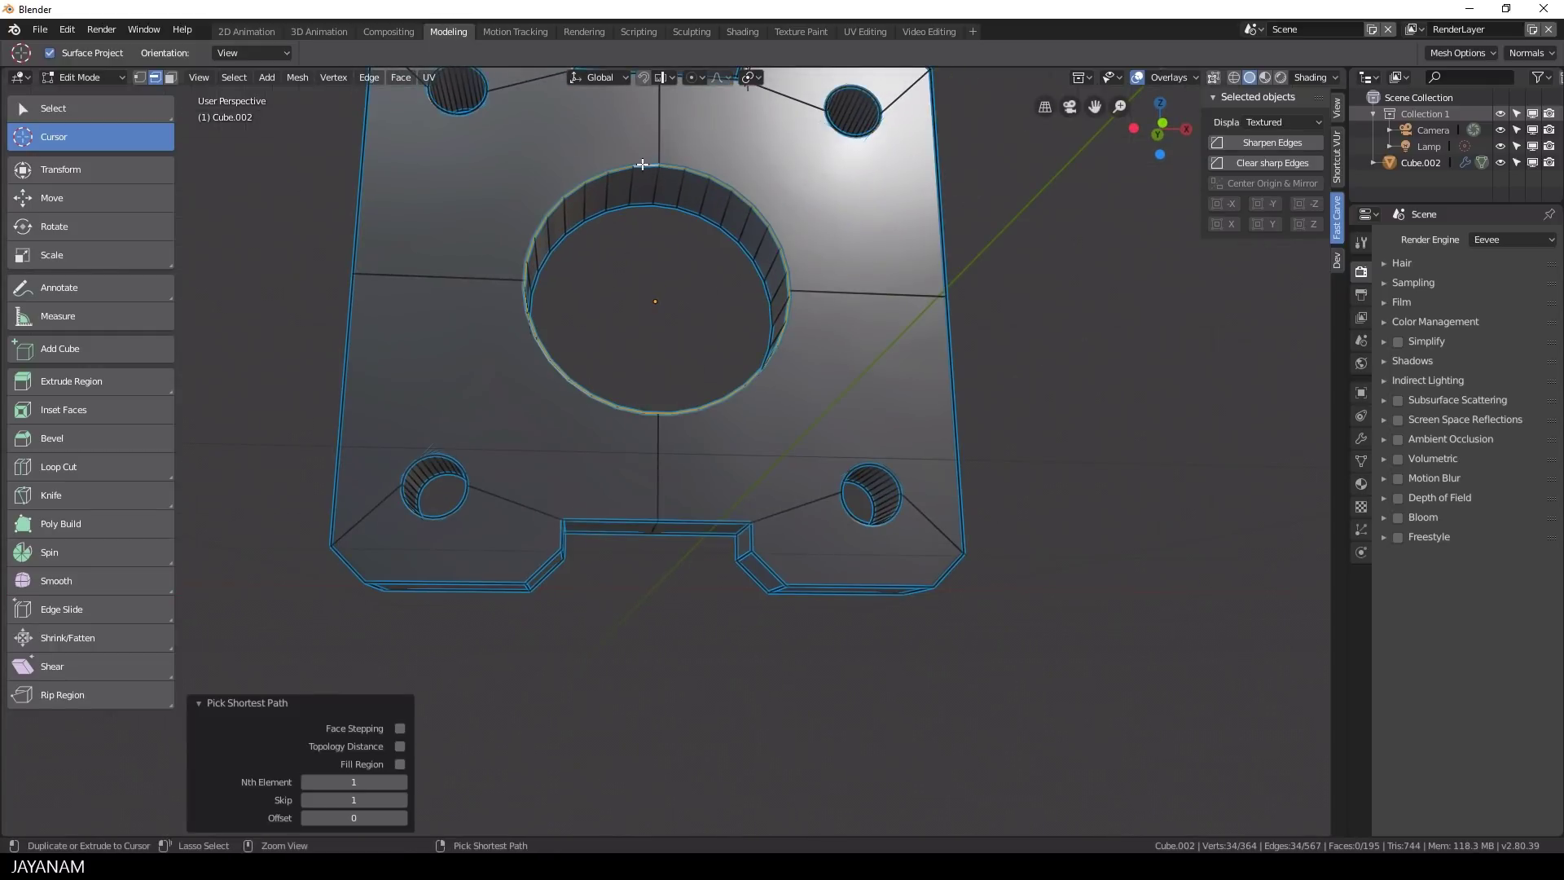
scroll(882, 286, "down", 2)
middle_click_drag(883, 286, 839, 401)
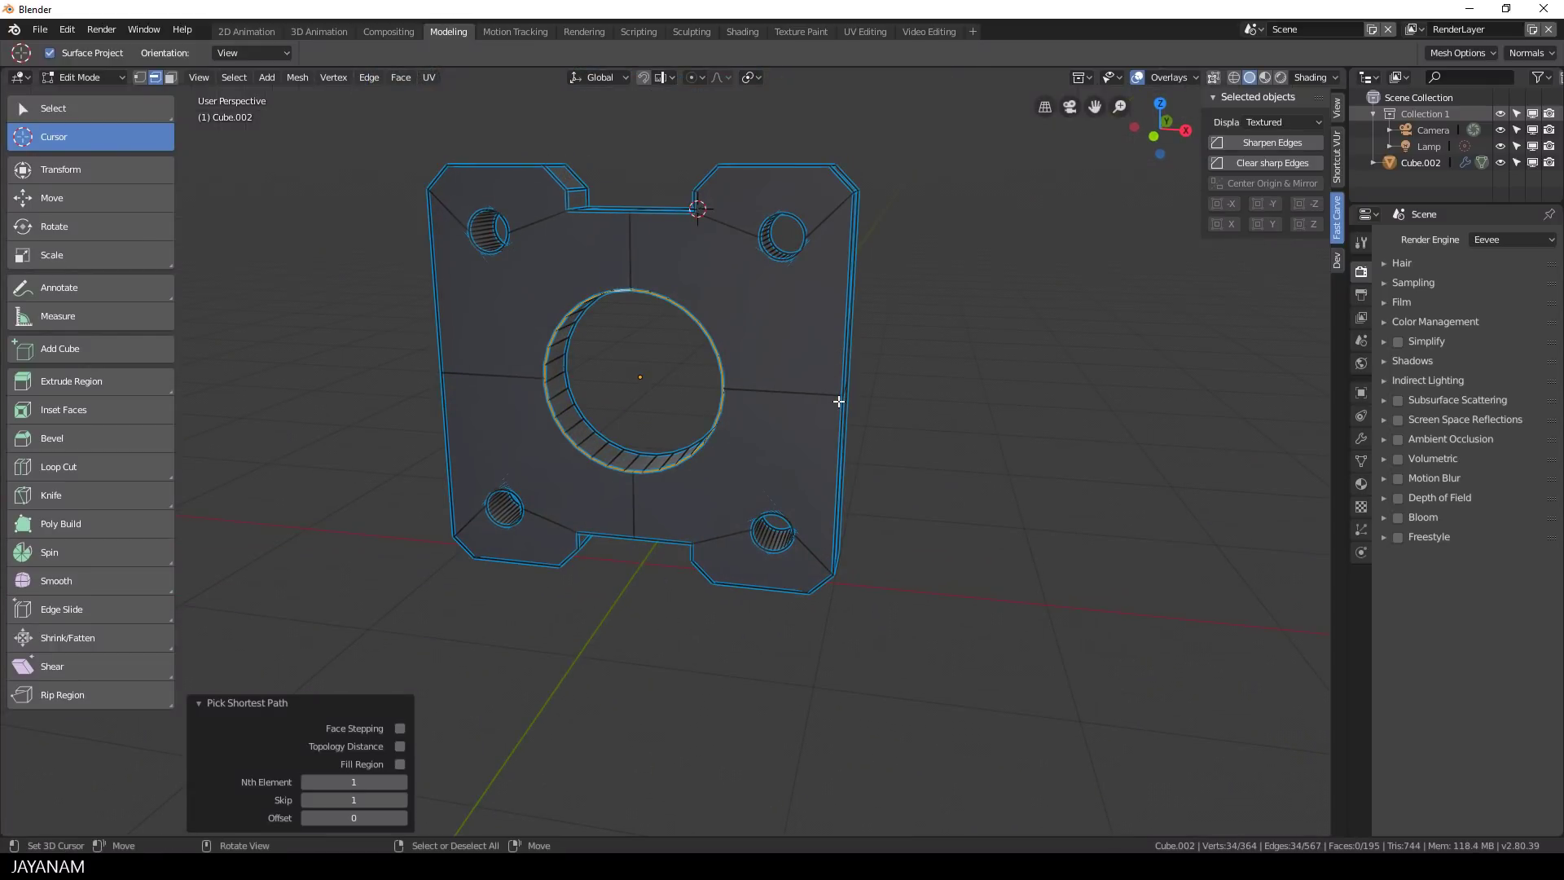
key("ctrl+b")
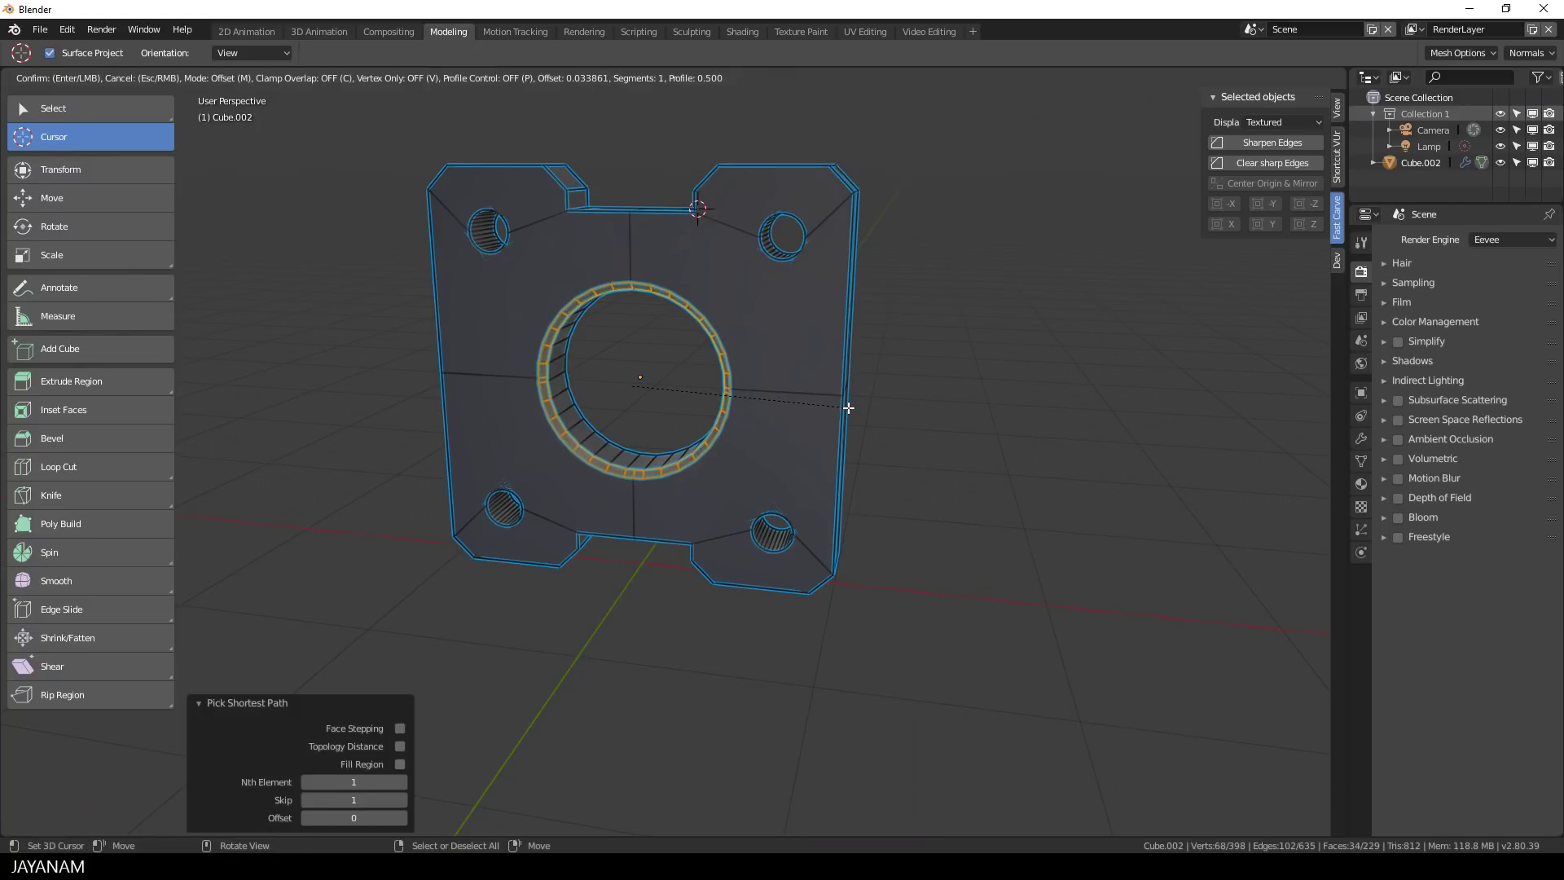
left_click(848, 407)
Return to Object Mode and mirror the bevelled hole rim to the plate's back side along -Y
key("ctrl+Tab")
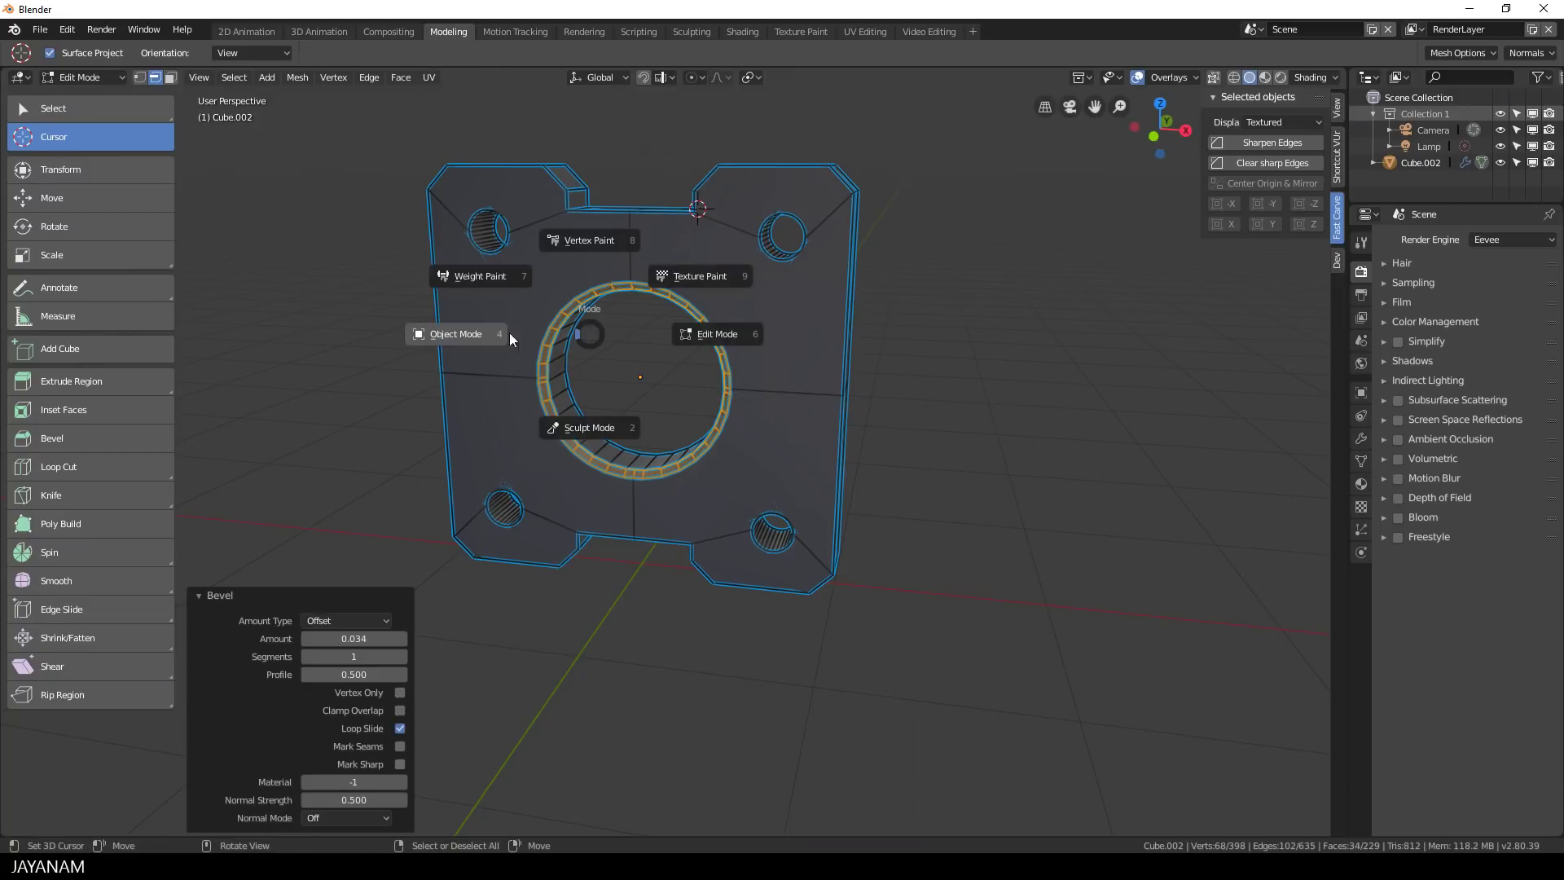
left_click(510, 332)
mouse_move(750, 387)
middle_mouse_down()
mouse_move(860, 359)
mouse_move(761, 379)
middle_mouse_up()
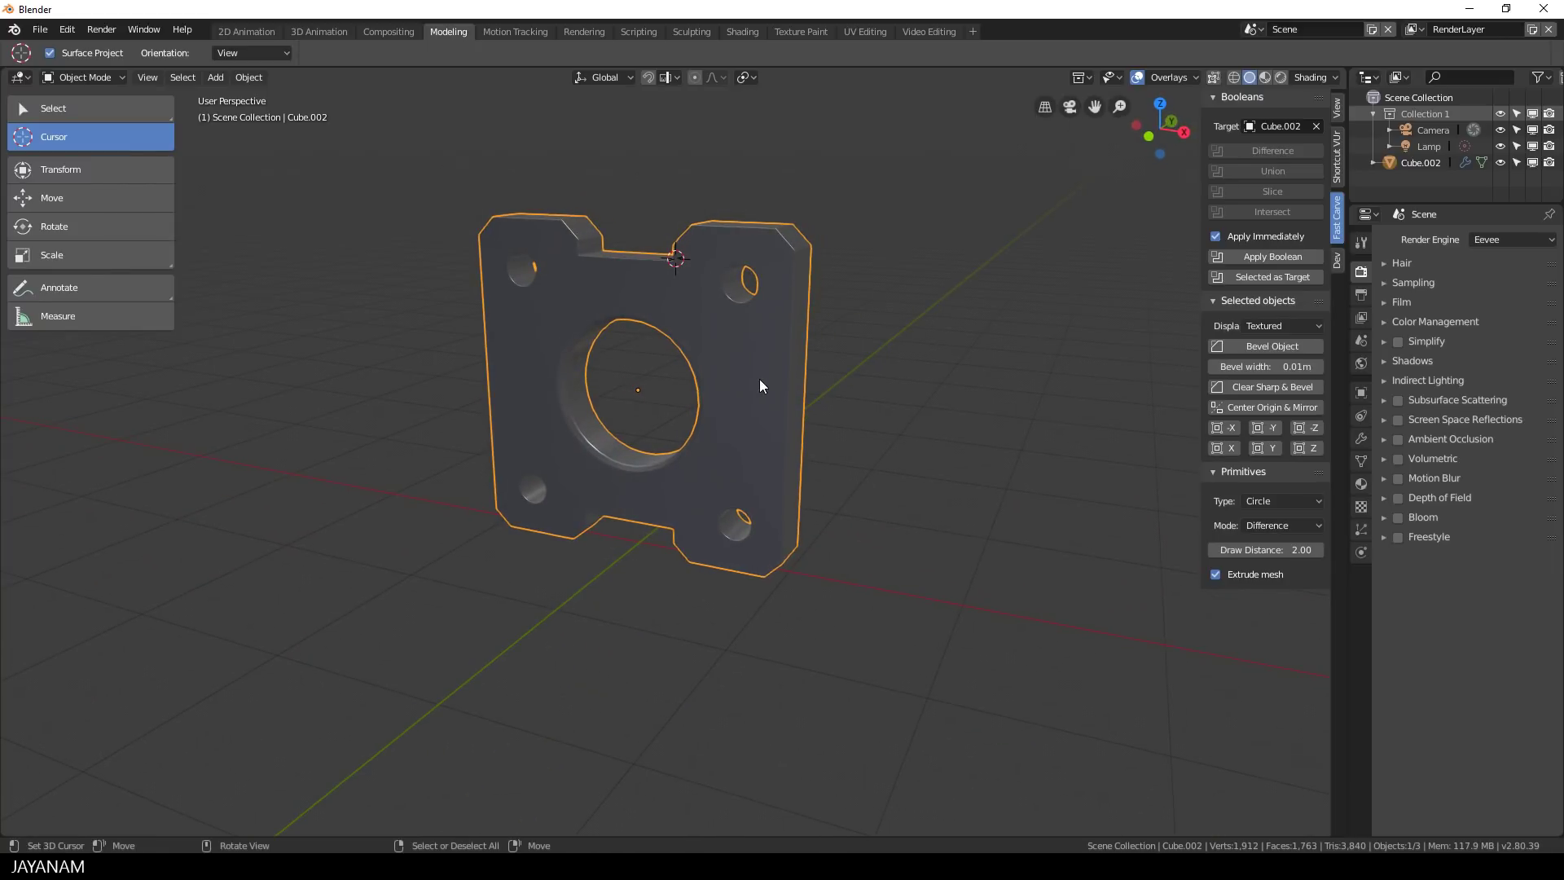
left_click(1271, 428)
middle_click_drag(938, 384, 892, 403)
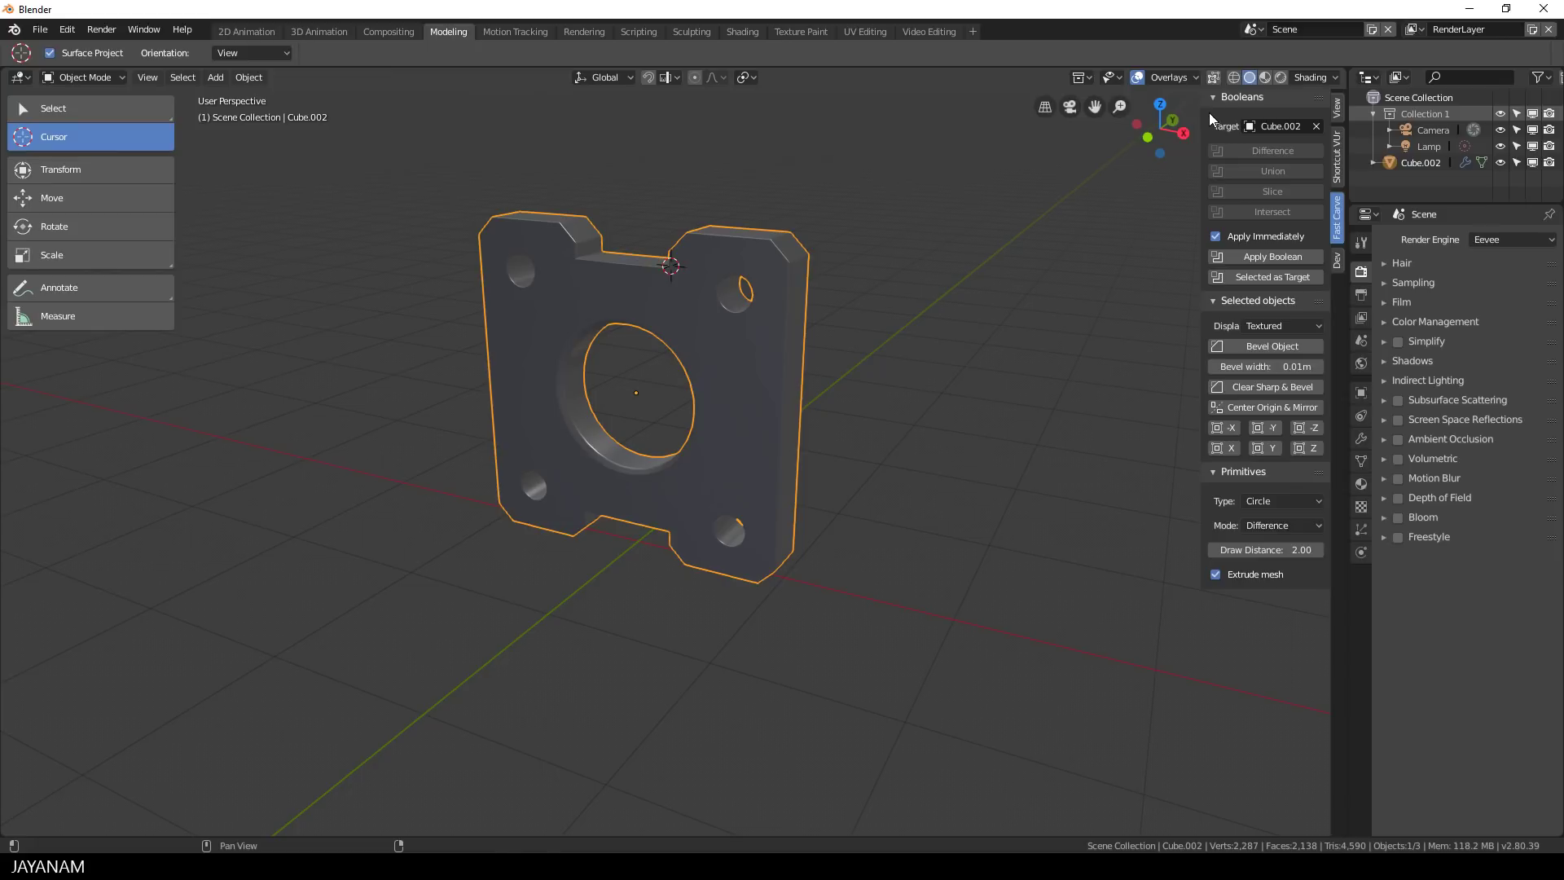
Hide the viewport overlays and inspect the bevelled plate from different angles
left_click(1135, 77)
middle_click_drag(1049, 184, 935, 404)
scroll(876, 406, "up", 2)
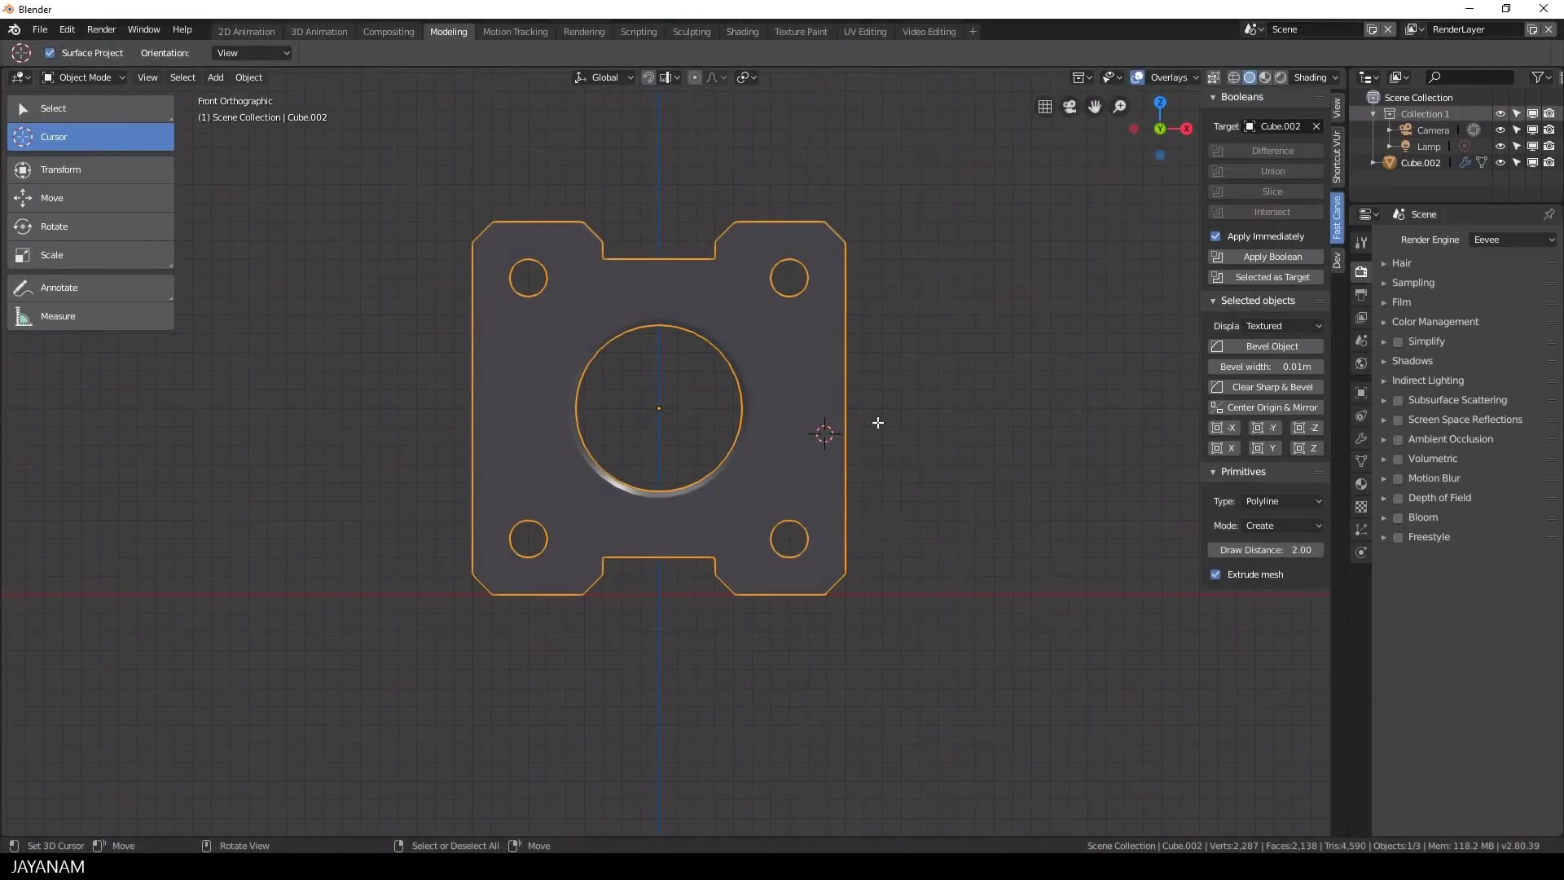
Draw a rectangular Polyline primitive in Create mode across the middle of the plate's right edge, extruded through the plate
key("ctrl+shift+p")
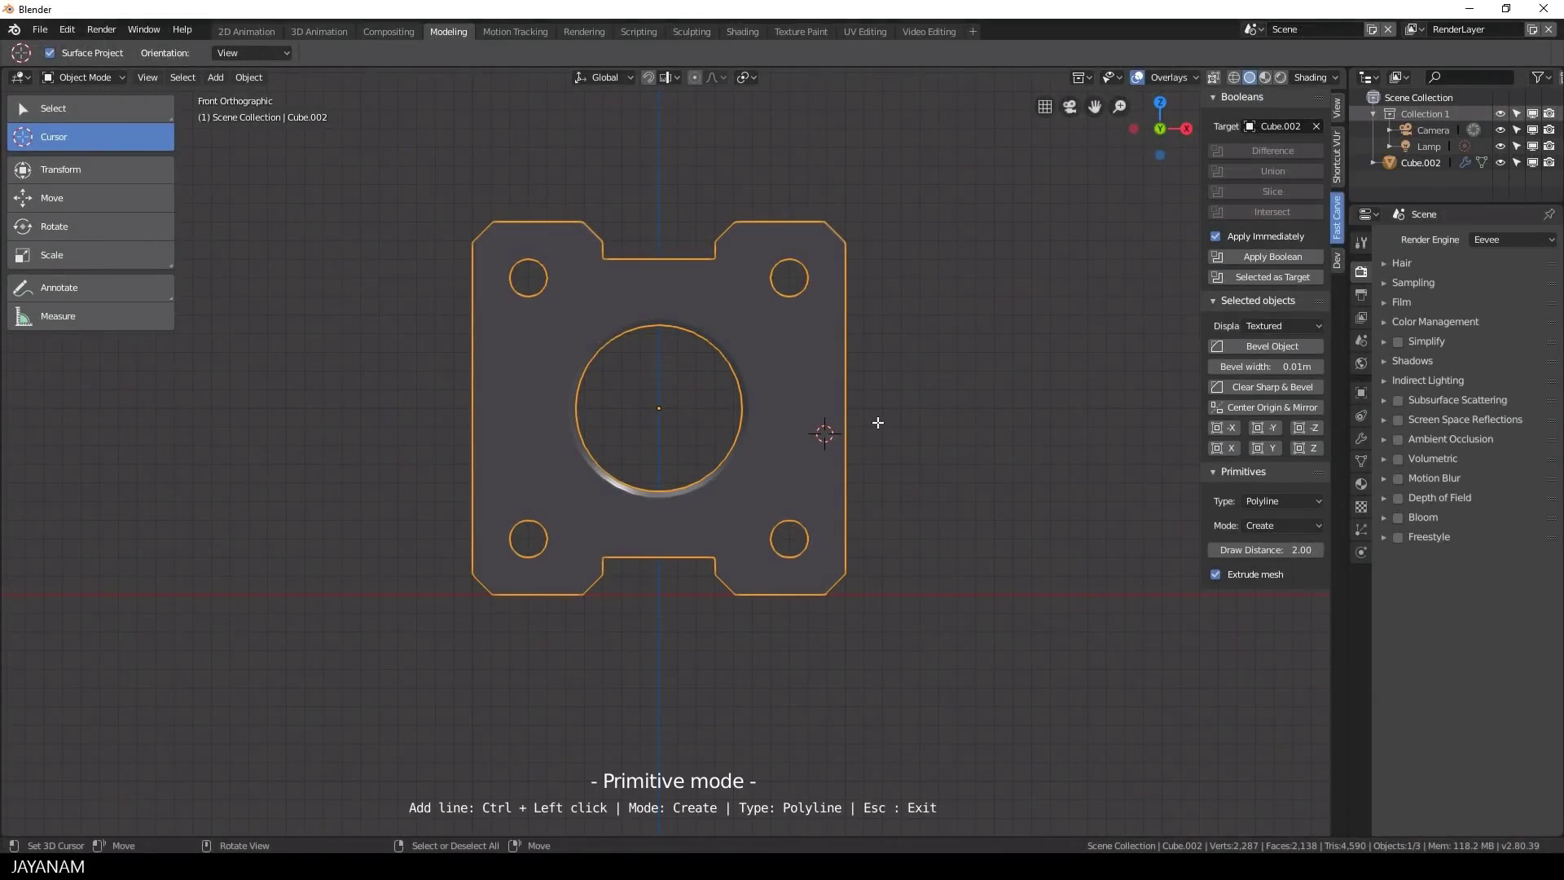
left_click(881, 351, "ctrl")
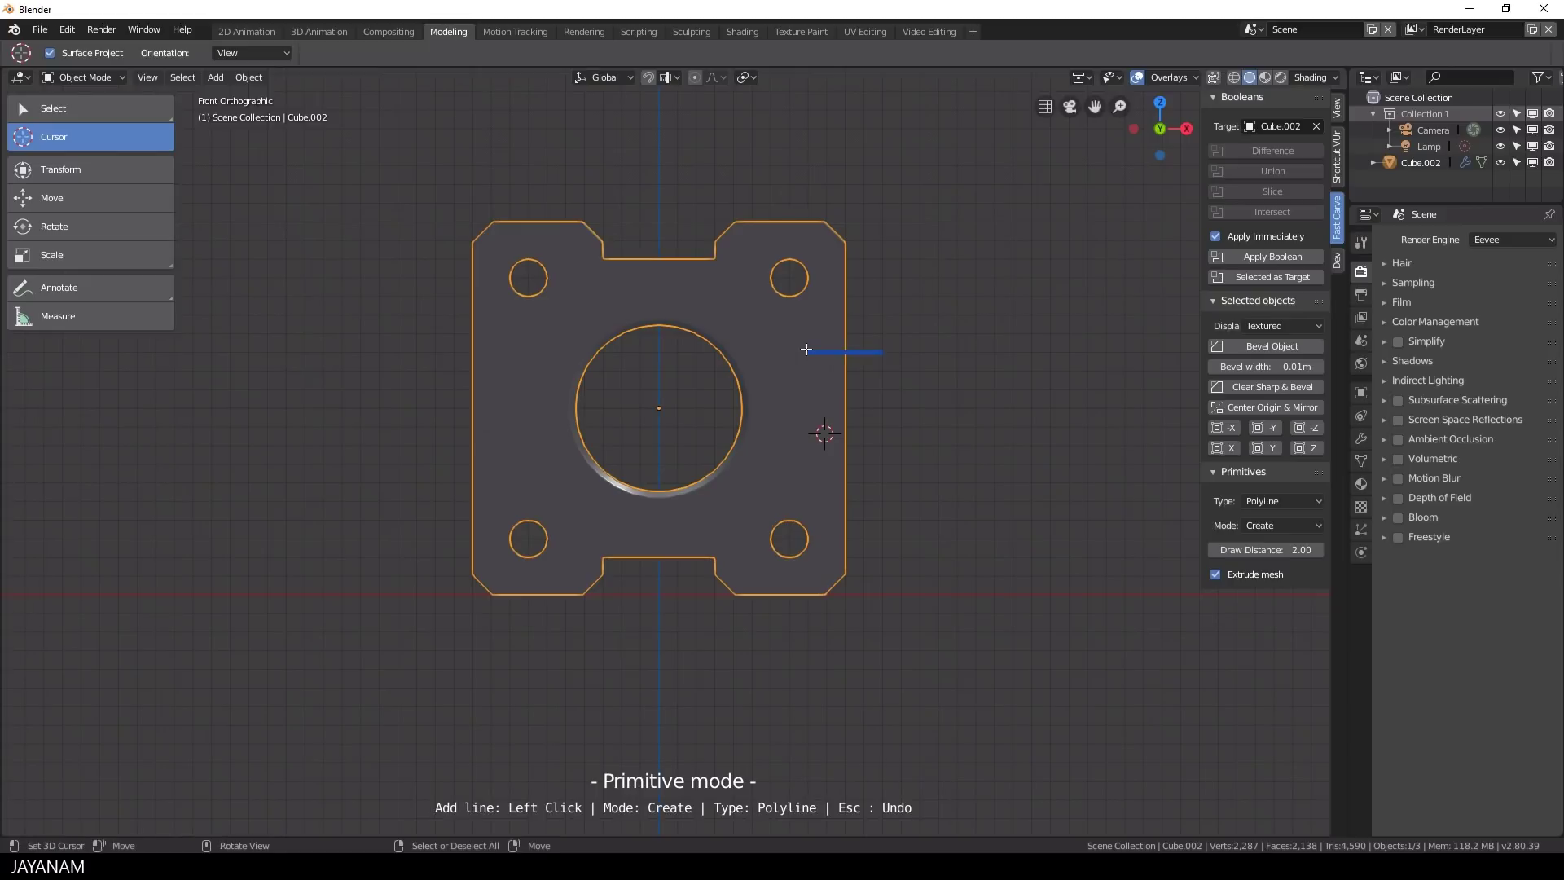
left_click(803, 350)
left_click(804, 439)
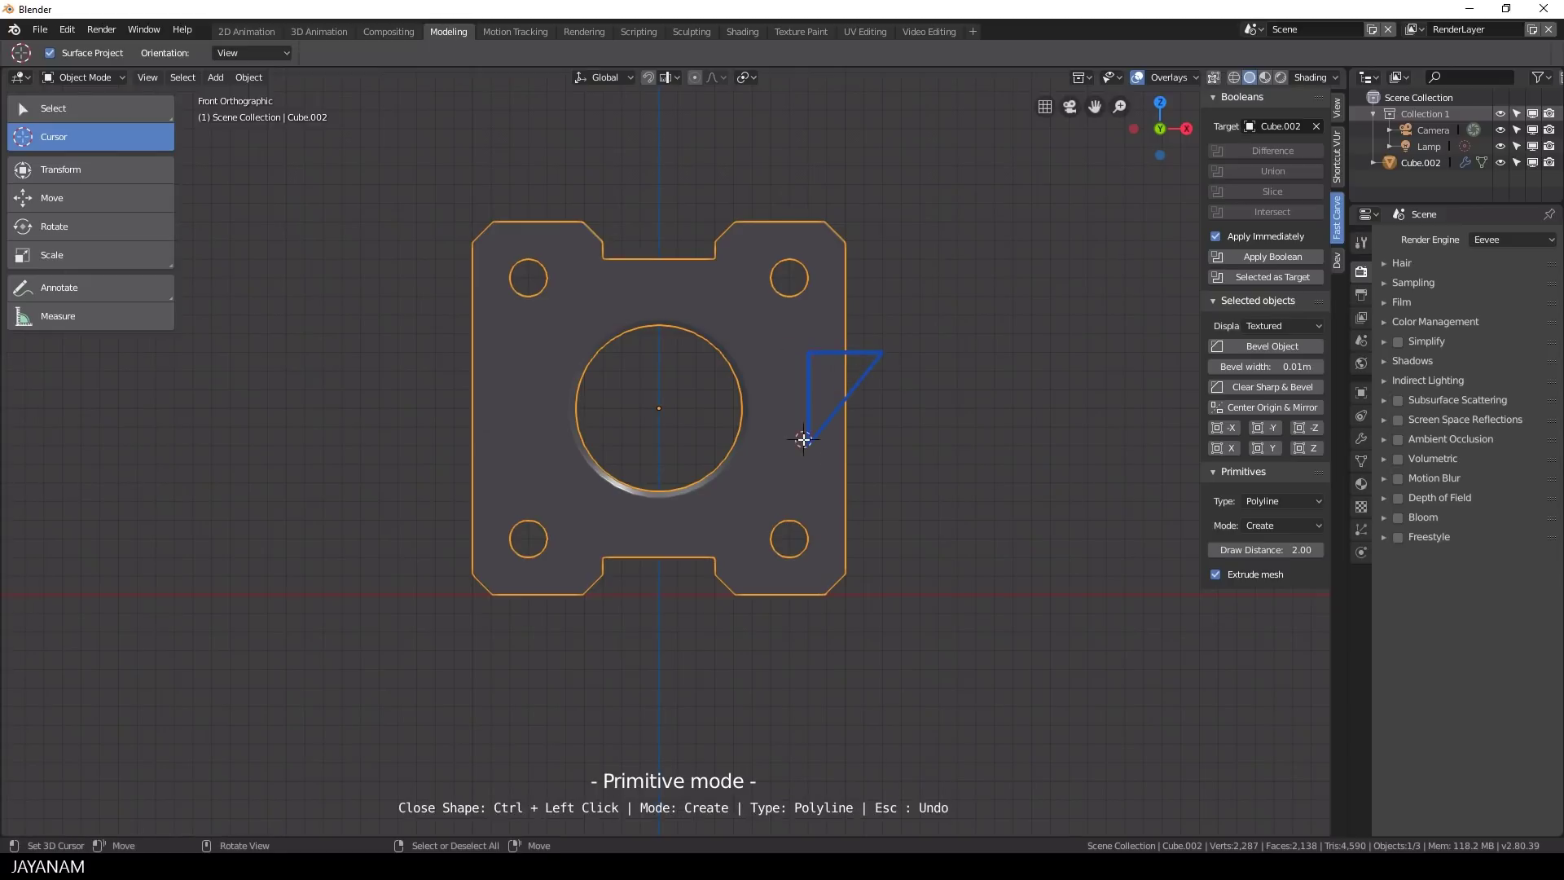
left_click(887, 441, "ctrl")
middle_click_drag(887, 441, 843, 486)
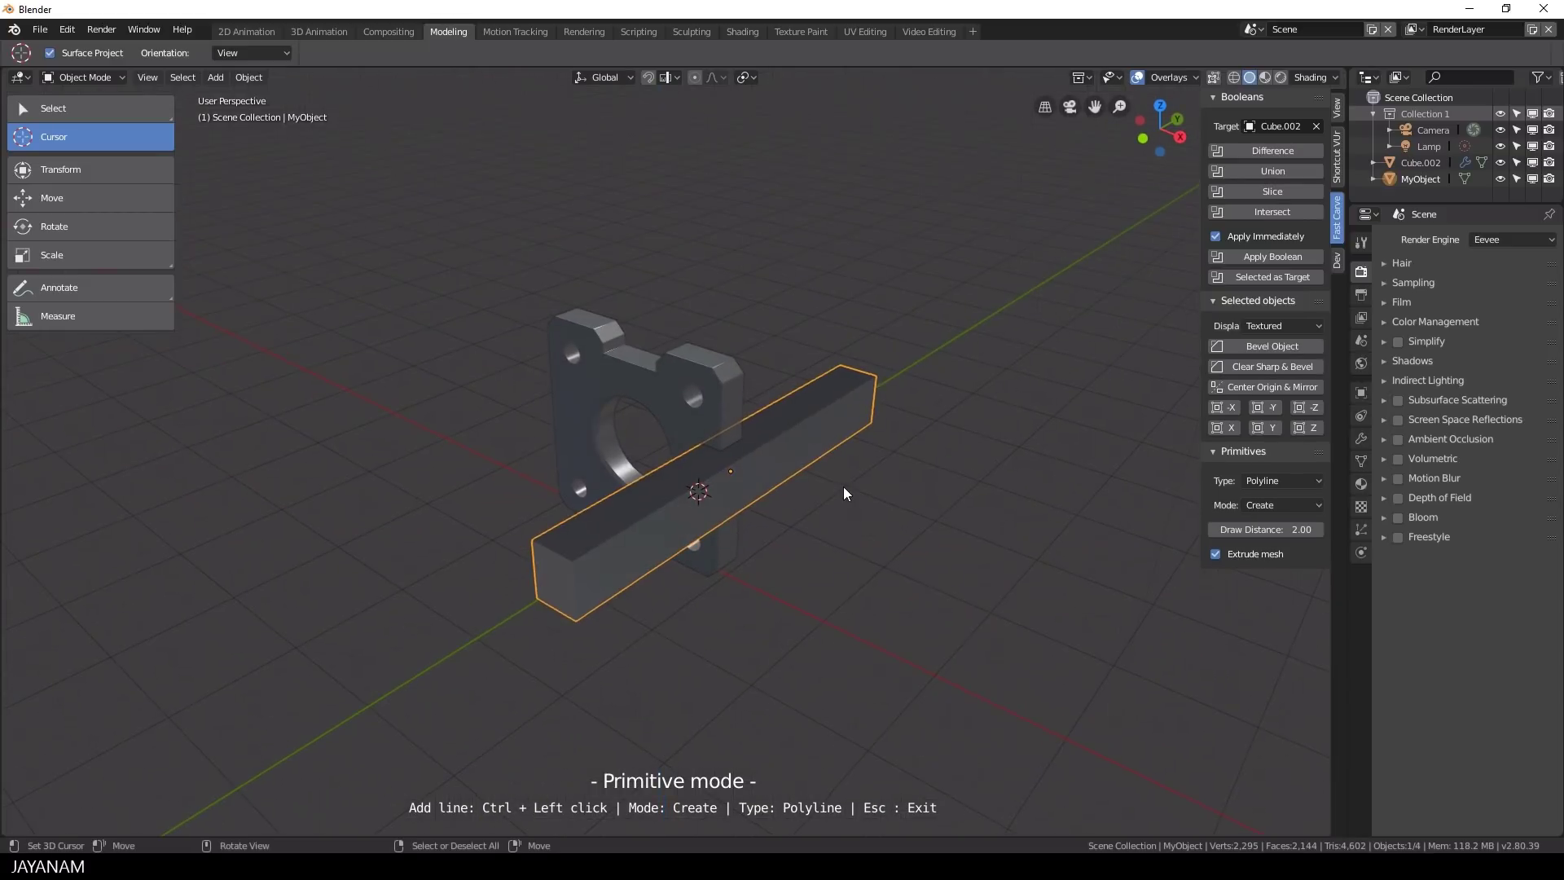
Slice the plate with the new box and delete the box
left_click(1276, 194)
key("Delete")
scroll(847, 375, "up", 4)
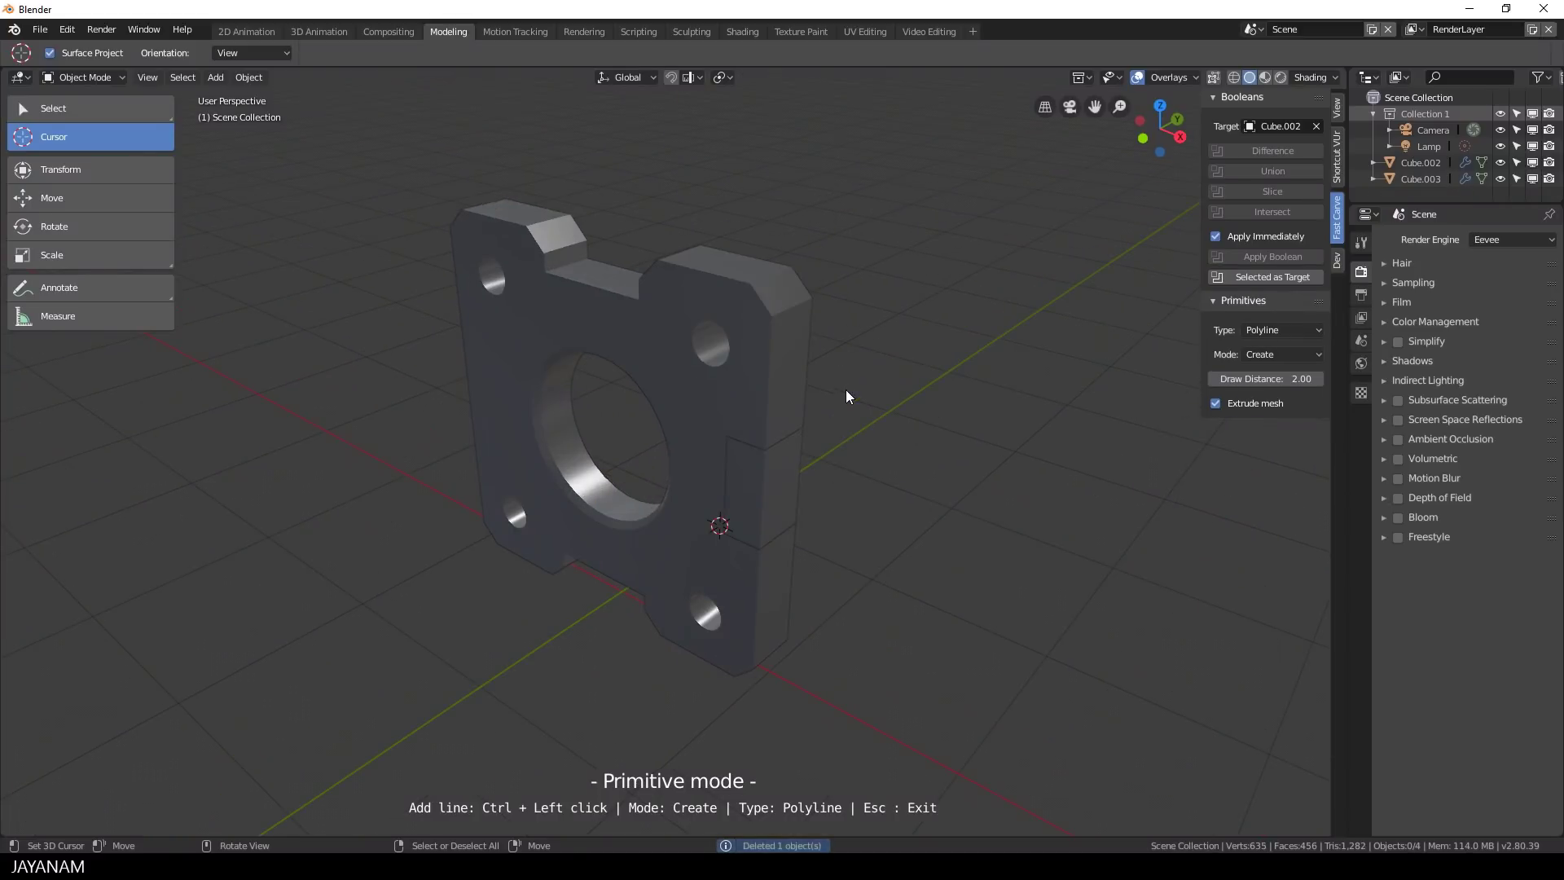
In Edit Mode, bevel the inner front vertical edge of the sliced side piece by about 0.066 with one segment
right_click(756, 466)
middle_click_drag(757, 468, 820, 459)
key("ctrl+Tab")
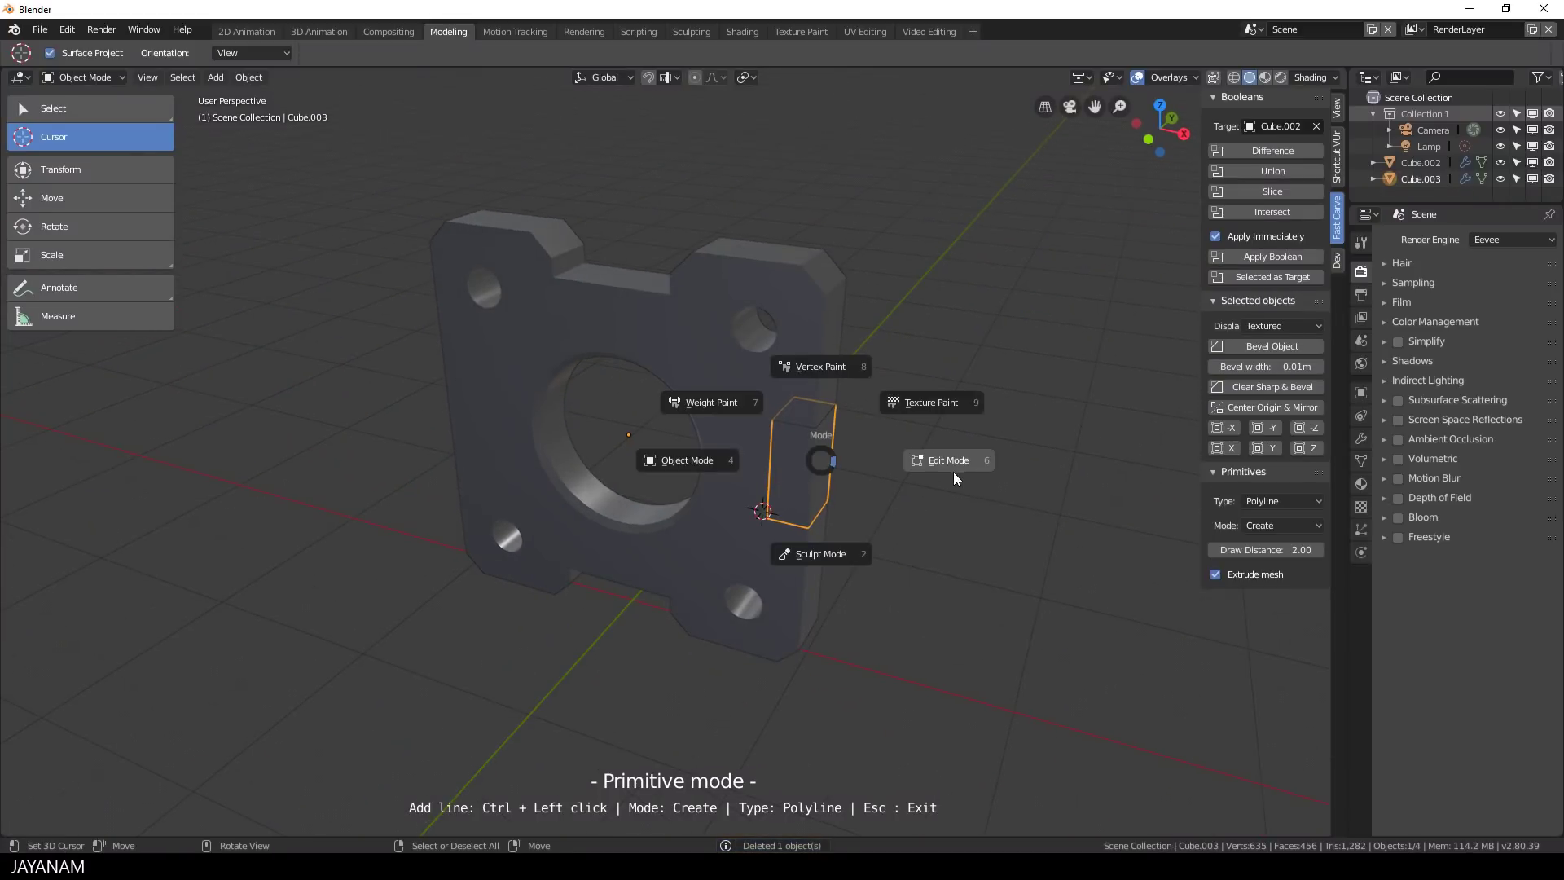
left_click(953, 472)
right_click(771, 460)
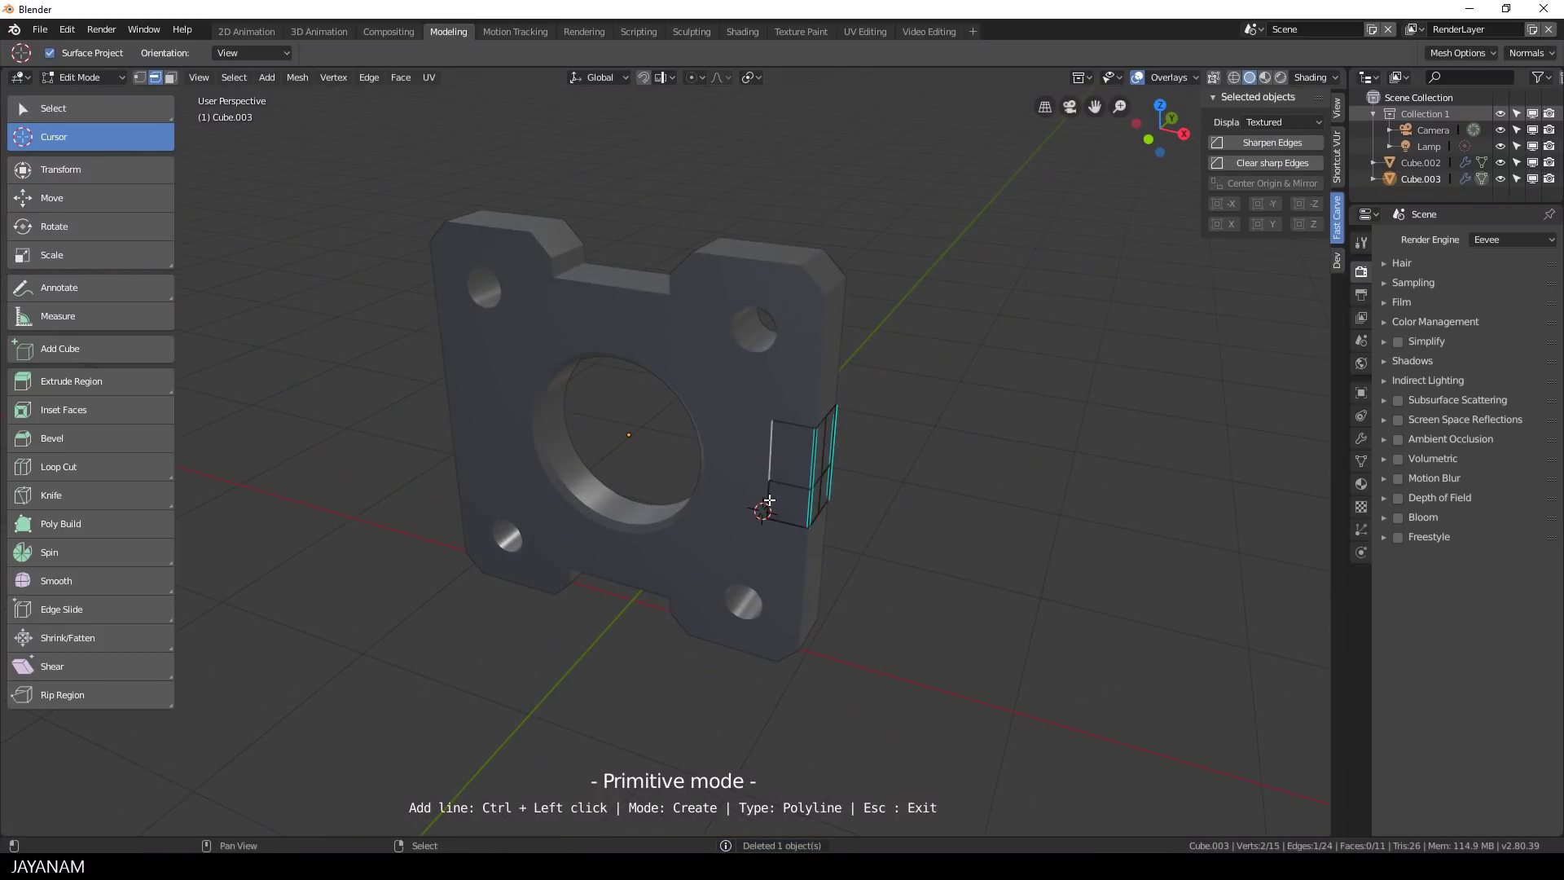
right_click(767, 501, "shift")
key("ctrl+b")
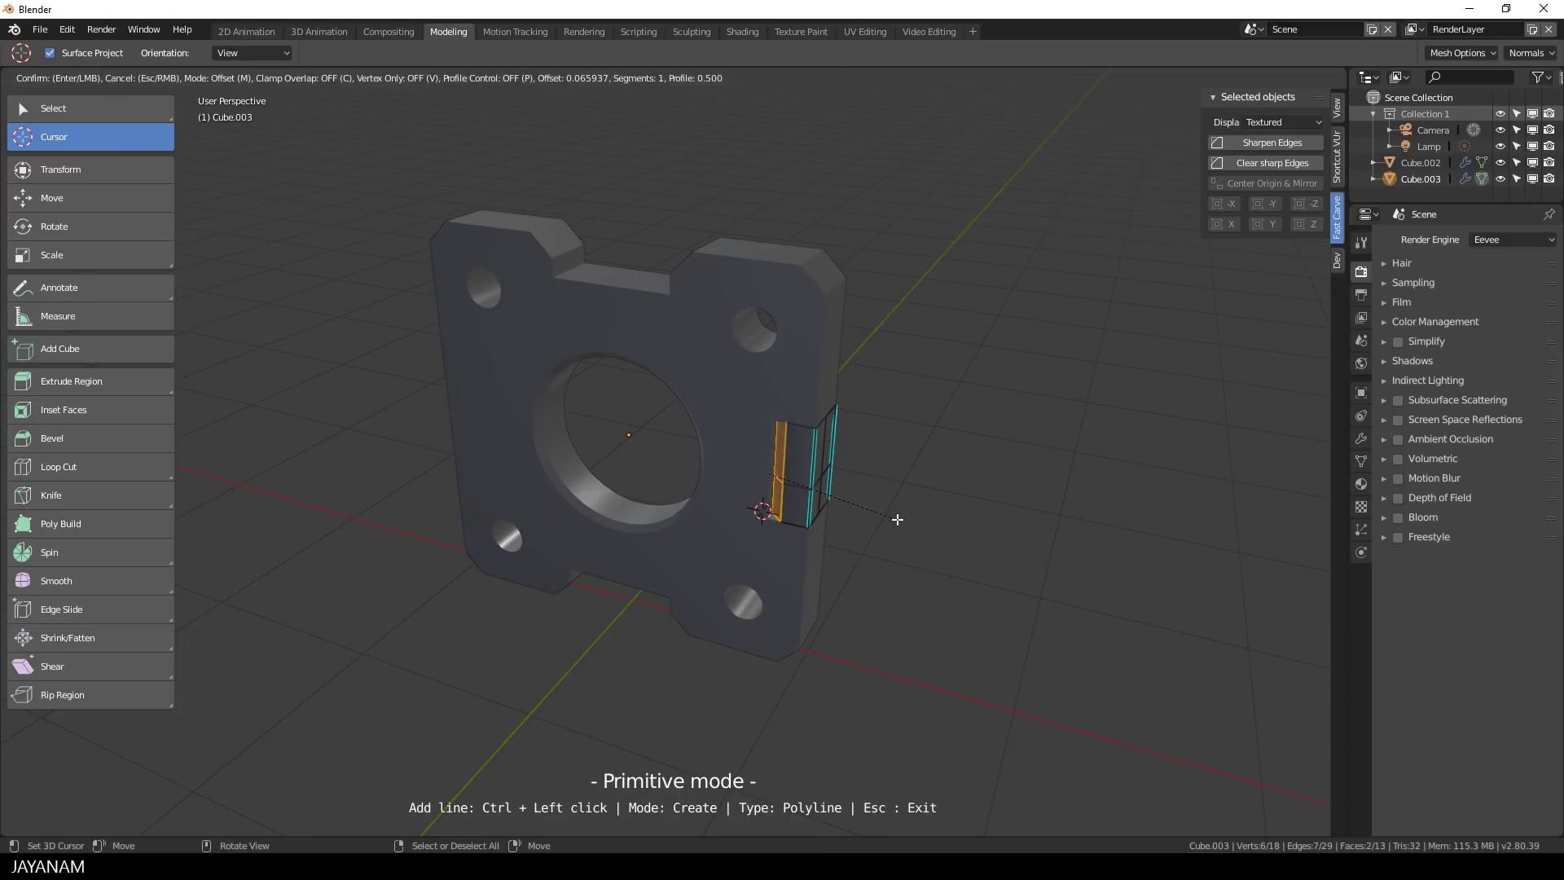
left_click(897, 519)
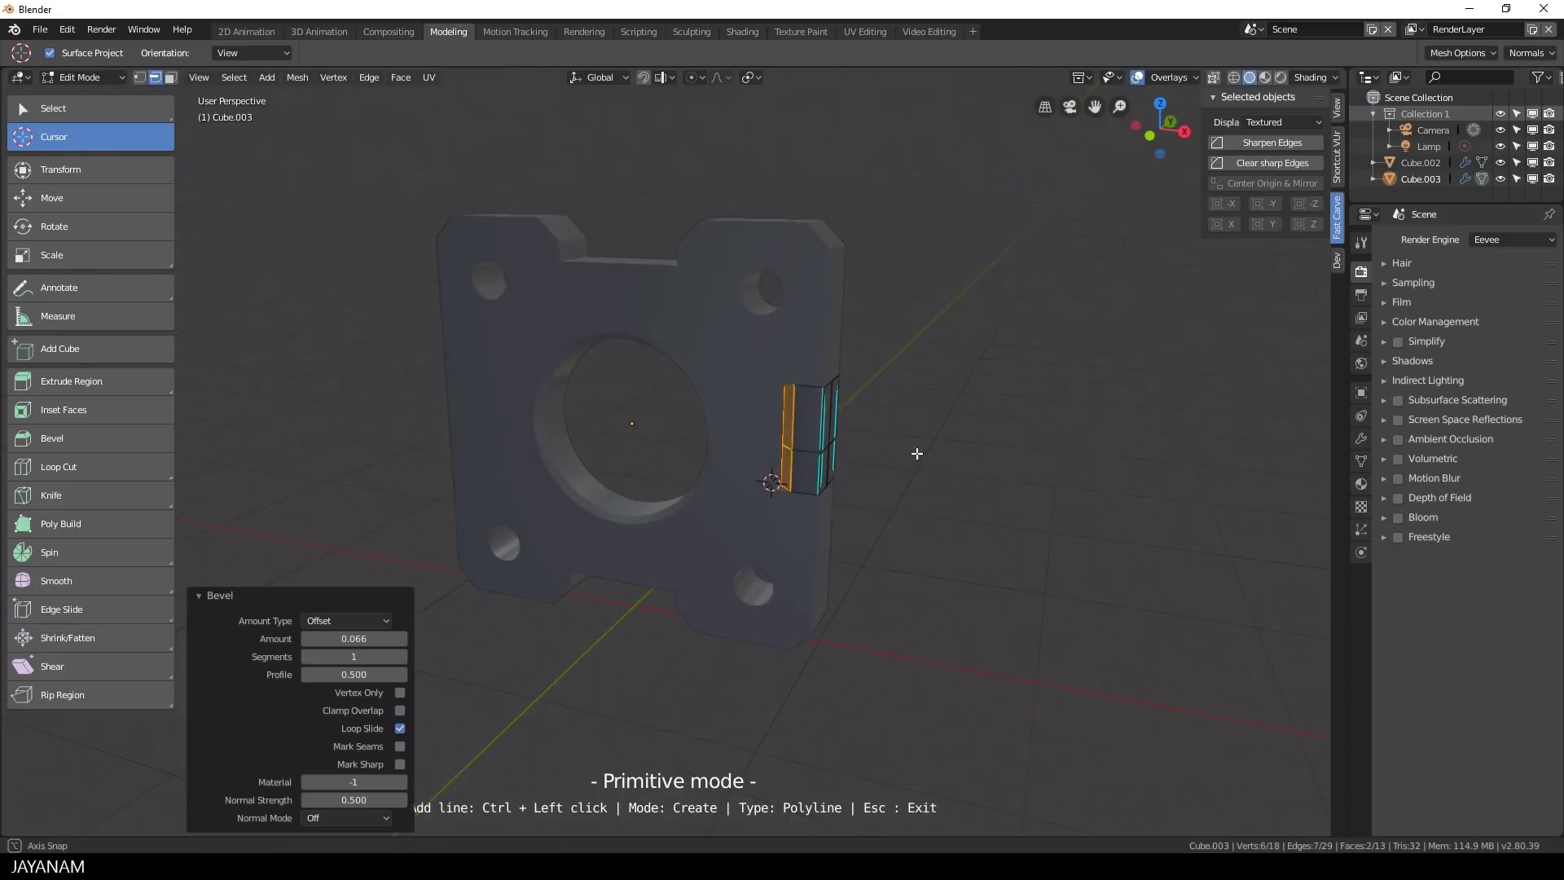
Return to Object Mode, join the plate and the chamfered side piece into one object, and mirror it along X
key("ctrl+Tab")
left_click(766, 456)
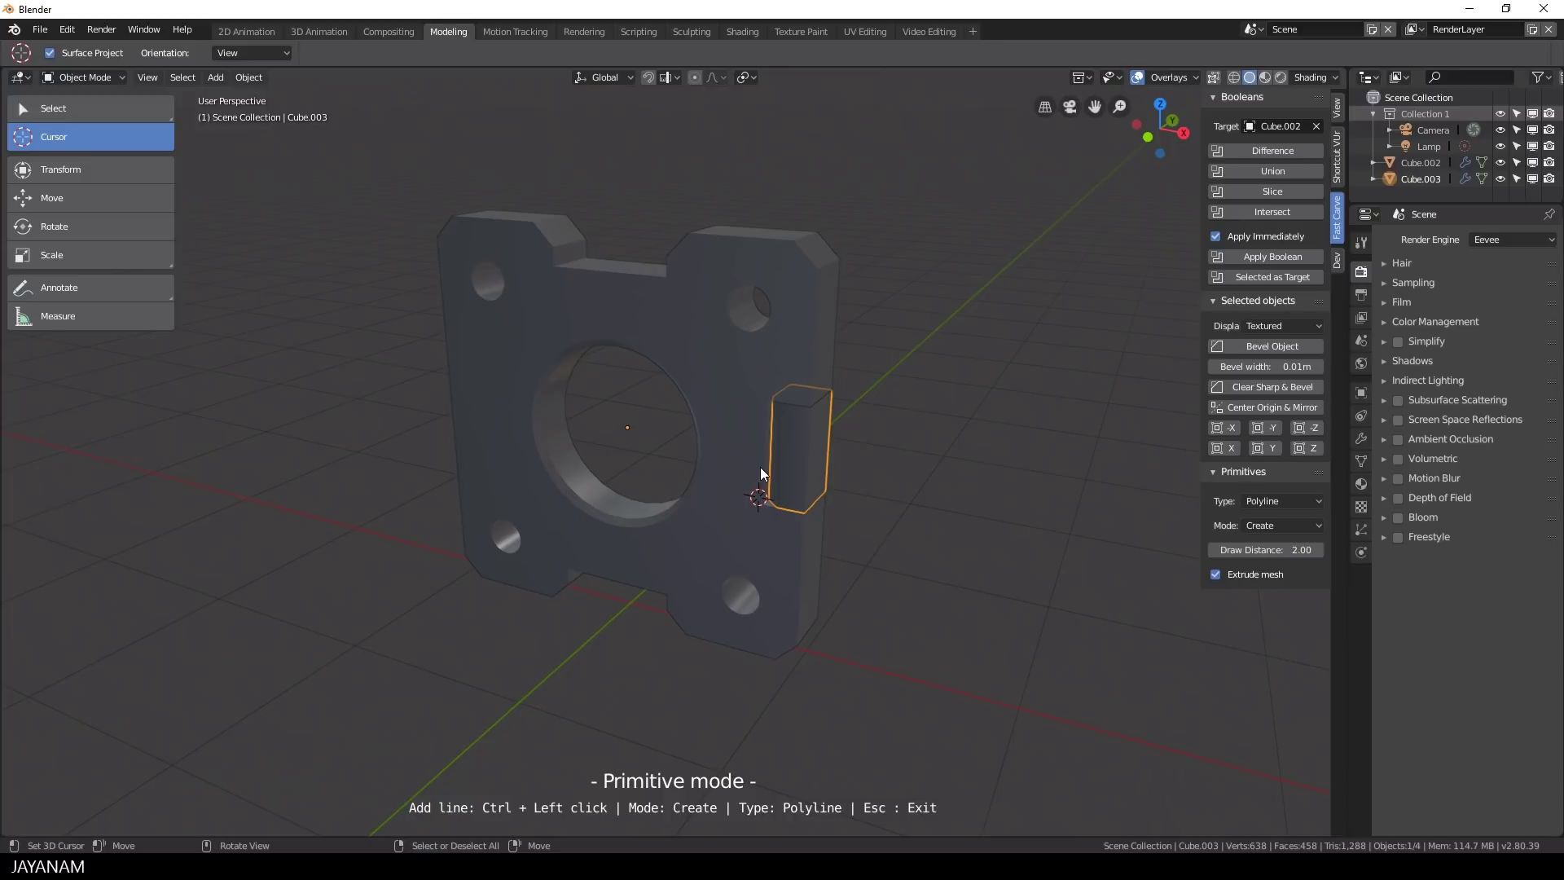
right_click(751, 383)
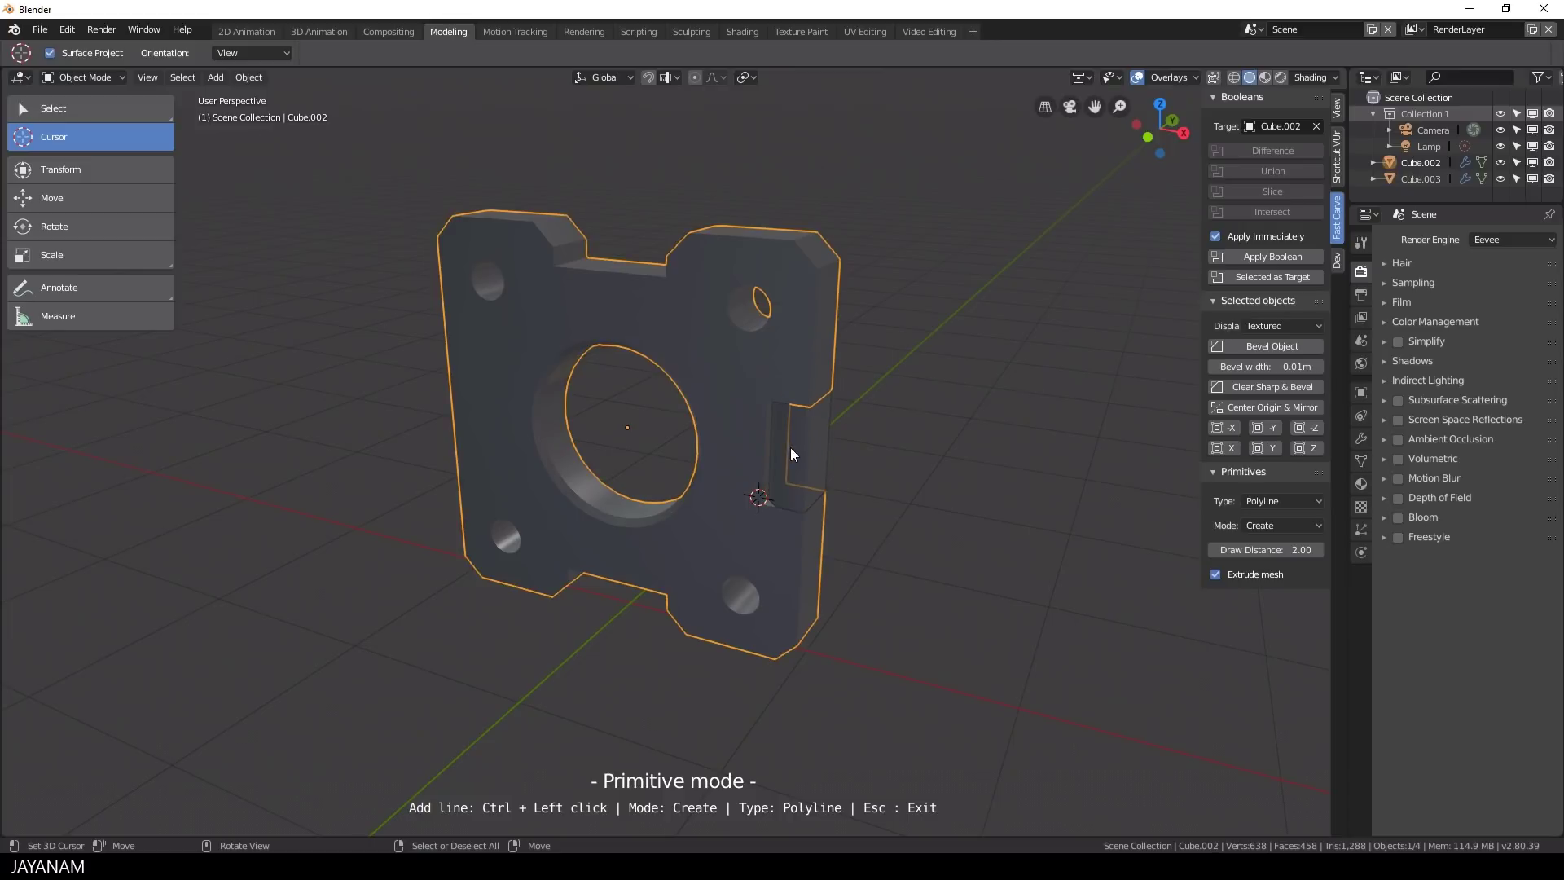
right_click(790, 447)
right_click(790, 447)
right_click(801, 447, "shift")
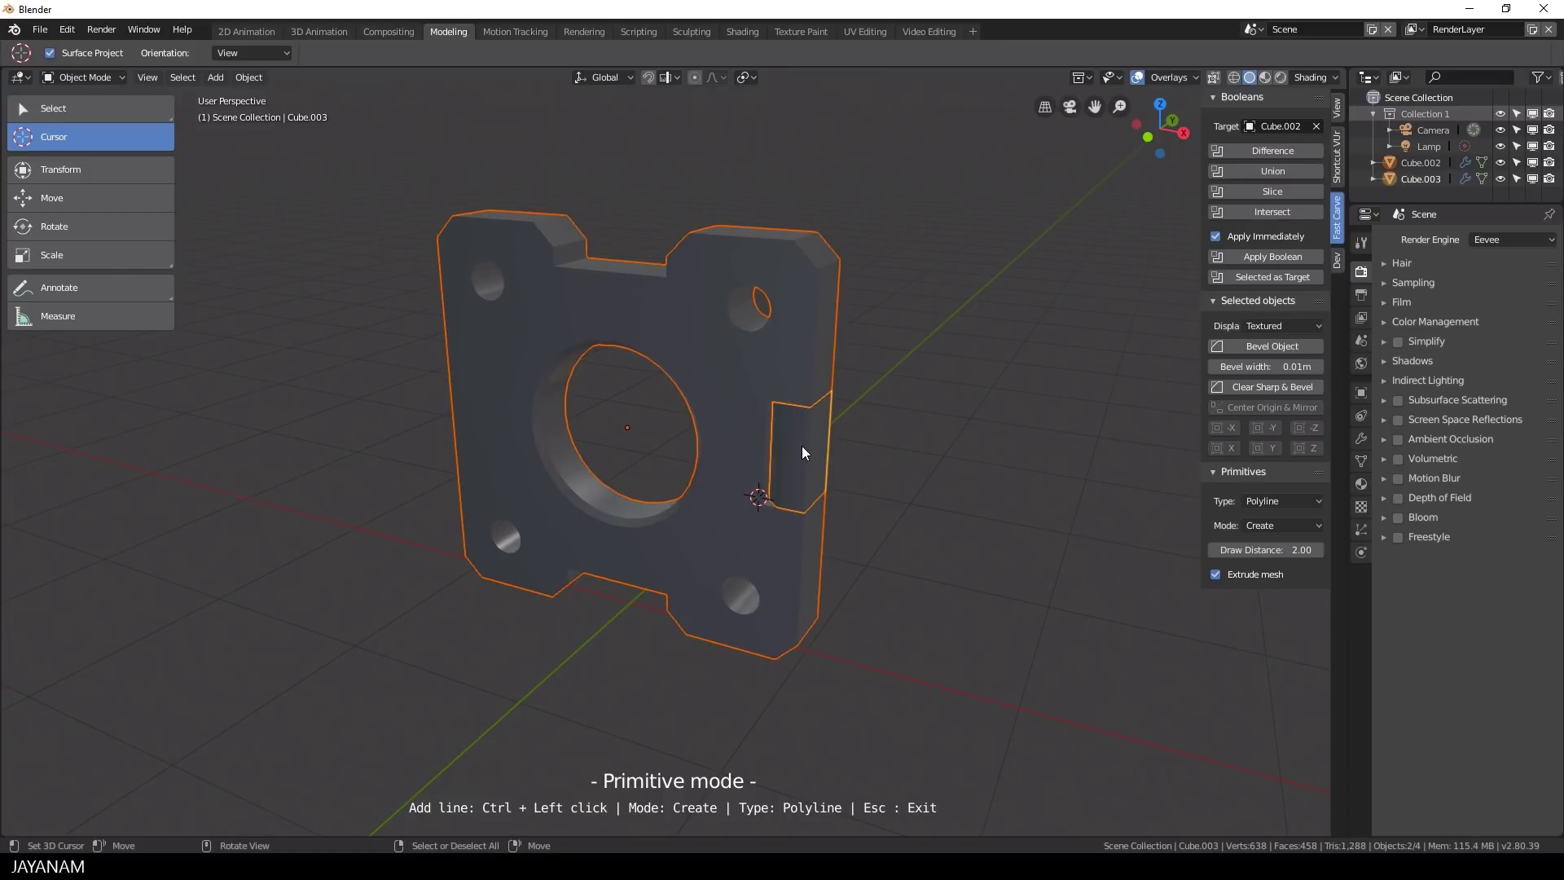
key("ctrl+j")
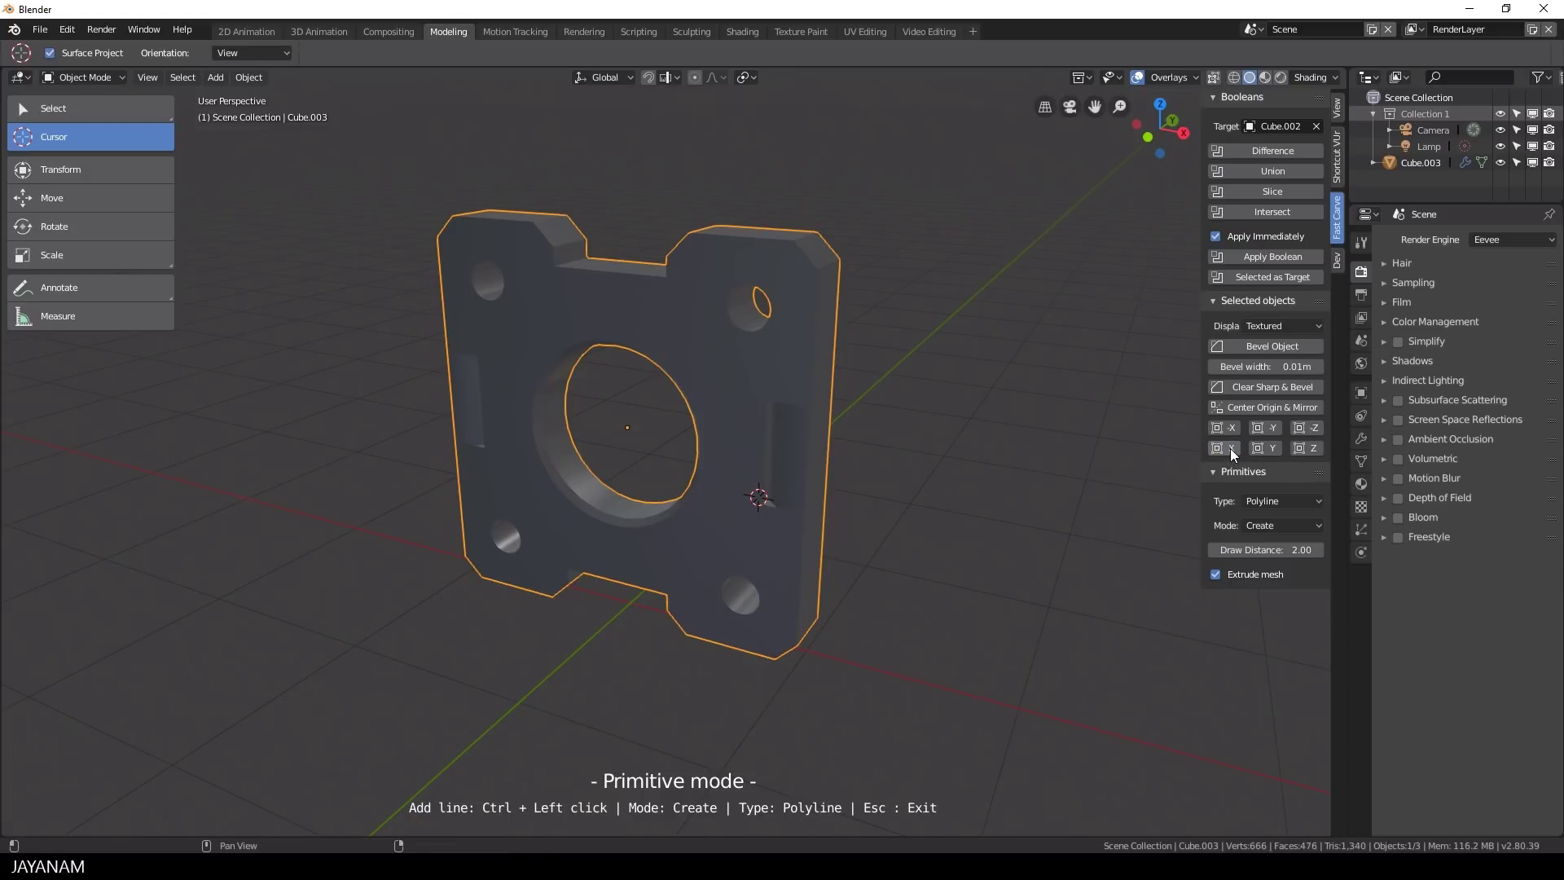
Apply Bevel Object to the joined plate with a 0.01 m width, and hide the viewport overlays to inspect it
left_click(1249, 349)
mouse_move(1266, 366)
left_mouse_down()
mouse_move(1280, 366)
mouse_move(1267, 367)
left_mouse_up()
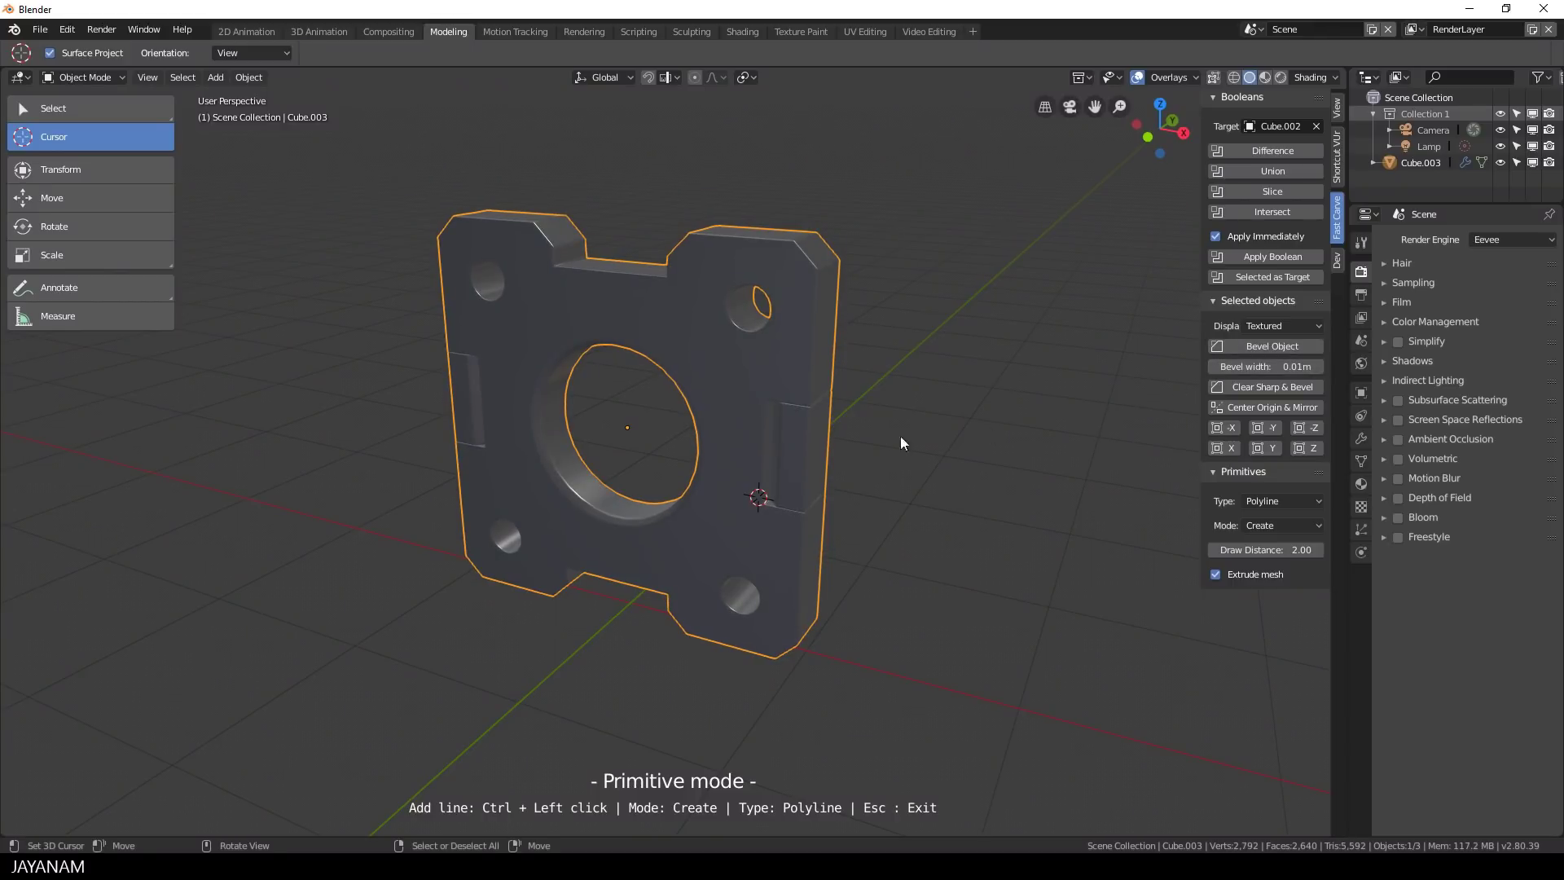
mouse_move(901, 437)
middle_mouse_down()
mouse_move(1039, 422)
mouse_move(876, 427)
middle_mouse_up()
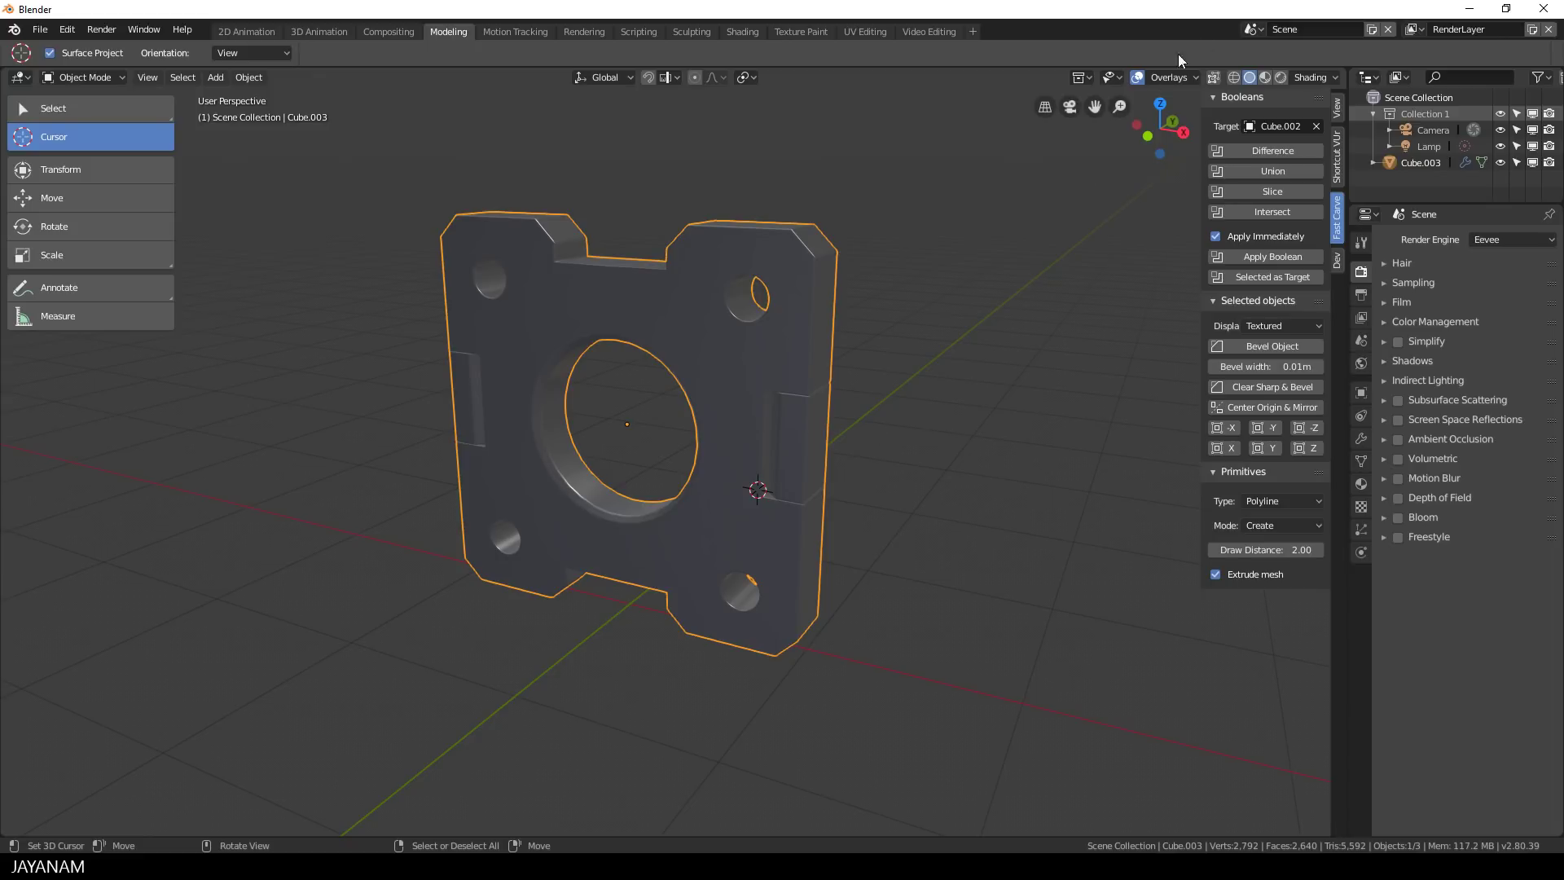
left_click(1137, 77)
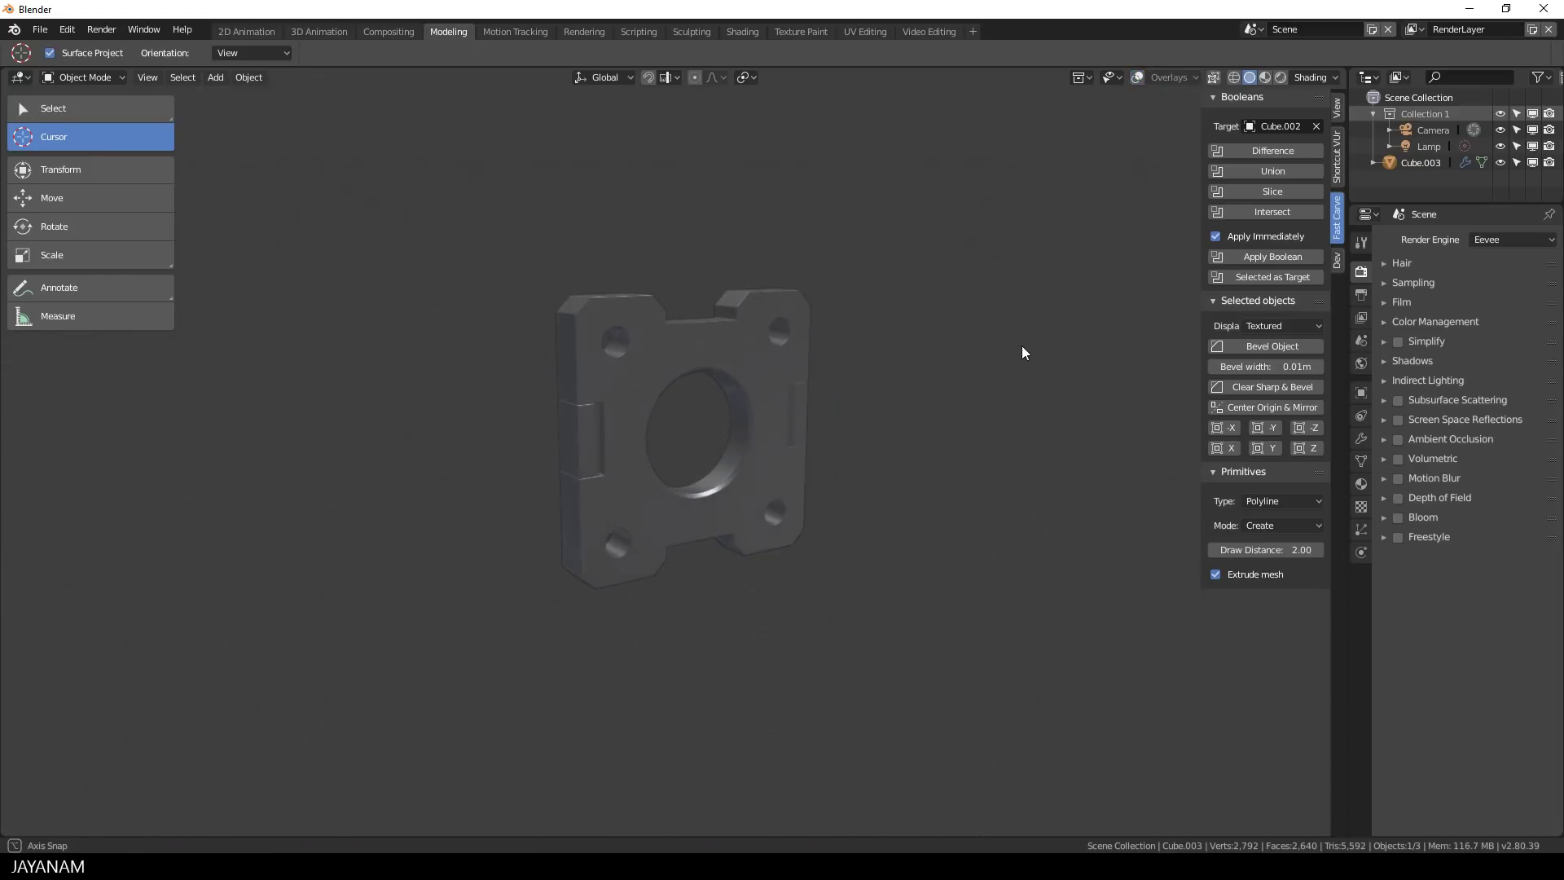
scroll(897, 353, "up", 3)
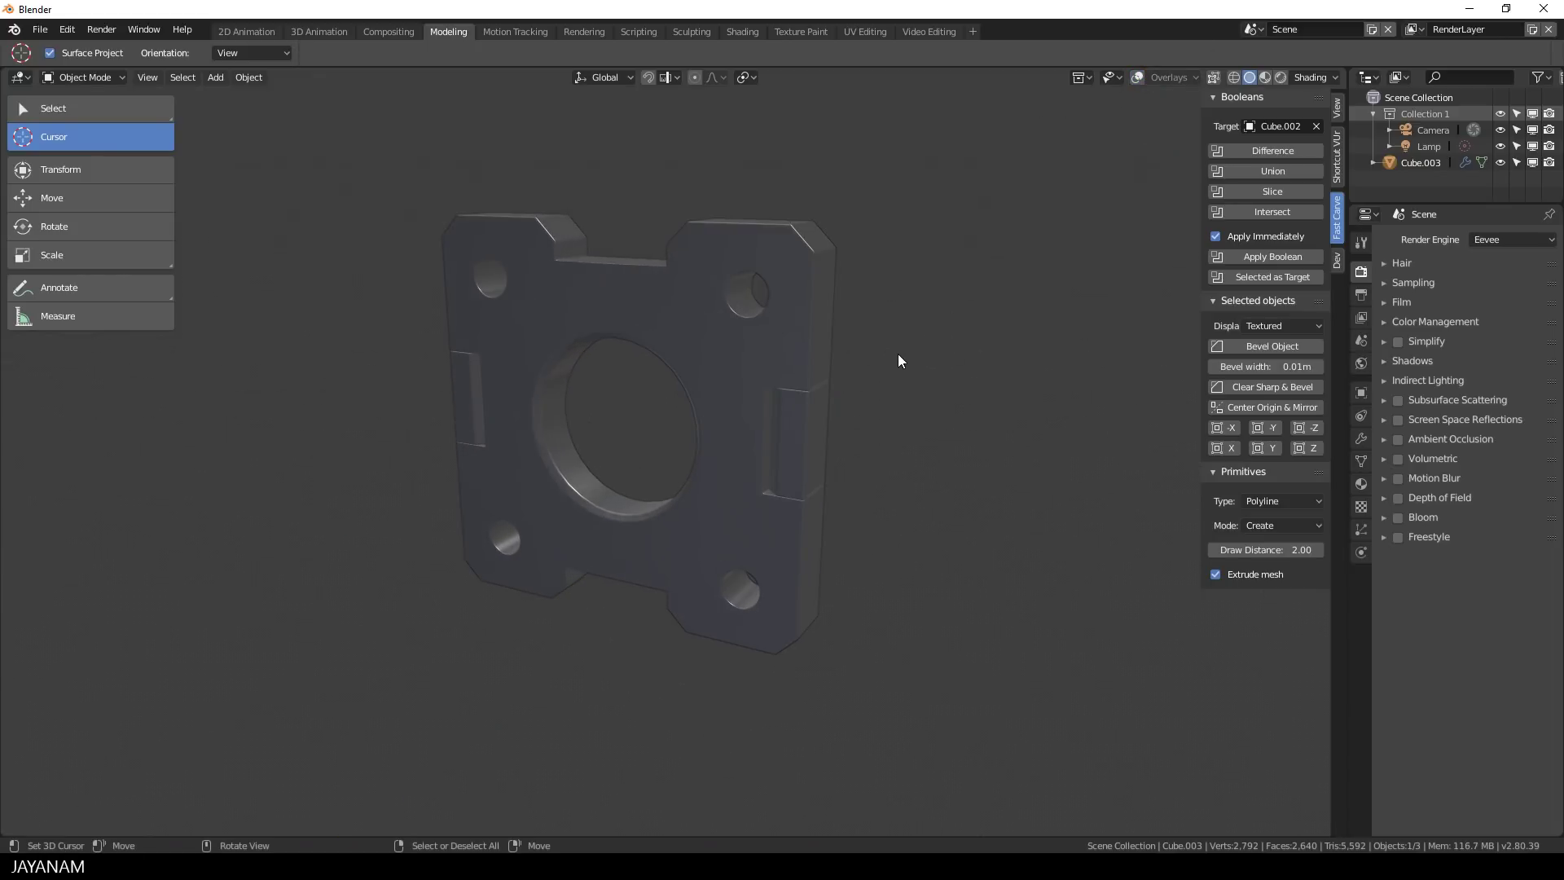